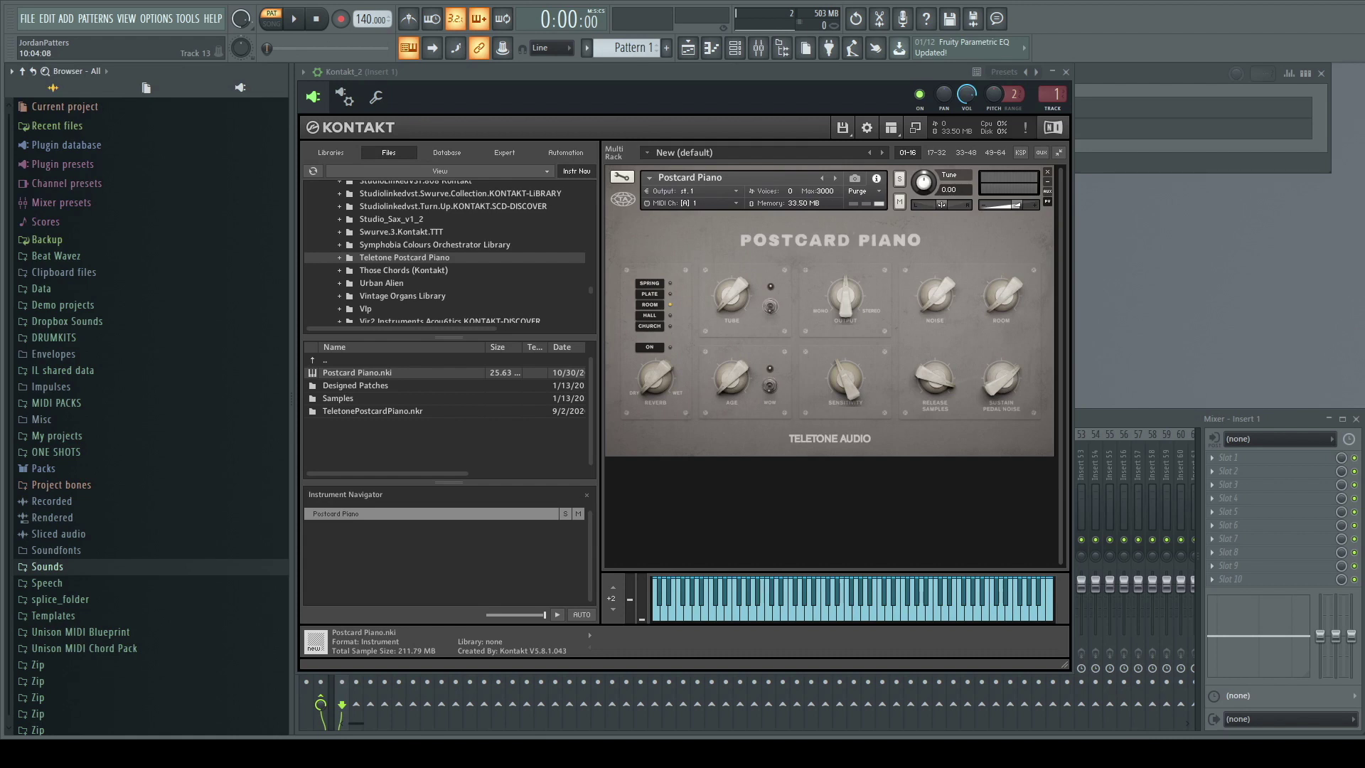
Switch on the Postcard Piano's reverb, raise the reverb amount, and set the reverb type to Hall.
left_click(320, 704)
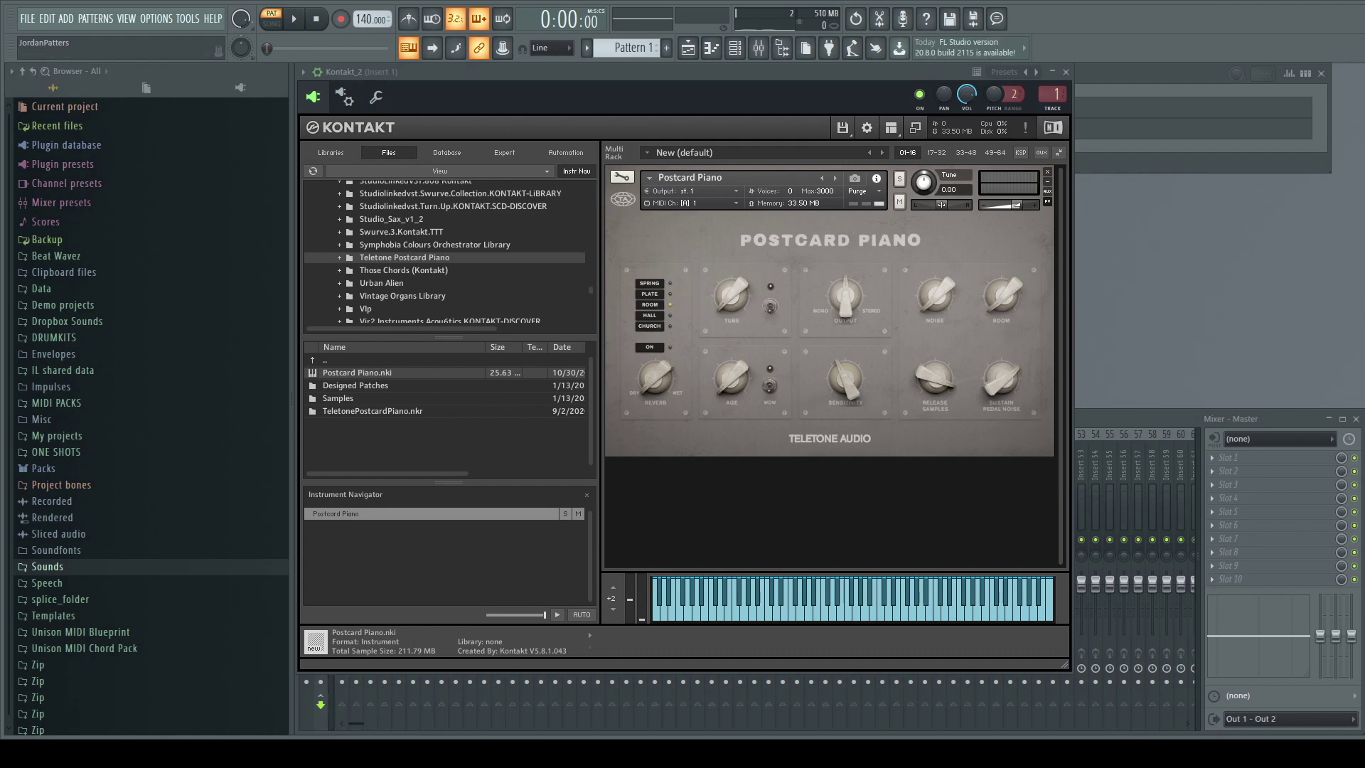
left_click(659, 294)
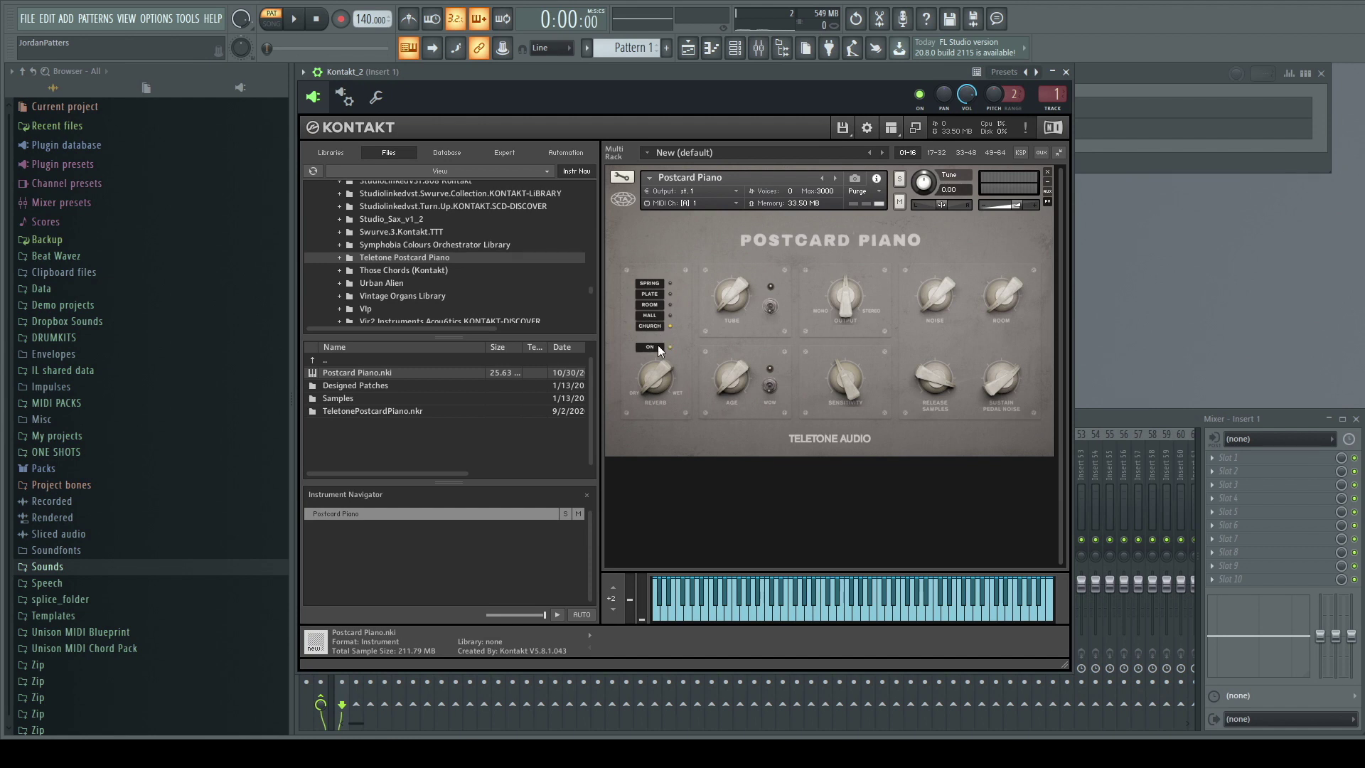
left_click_drag(657, 377, 665, 232)
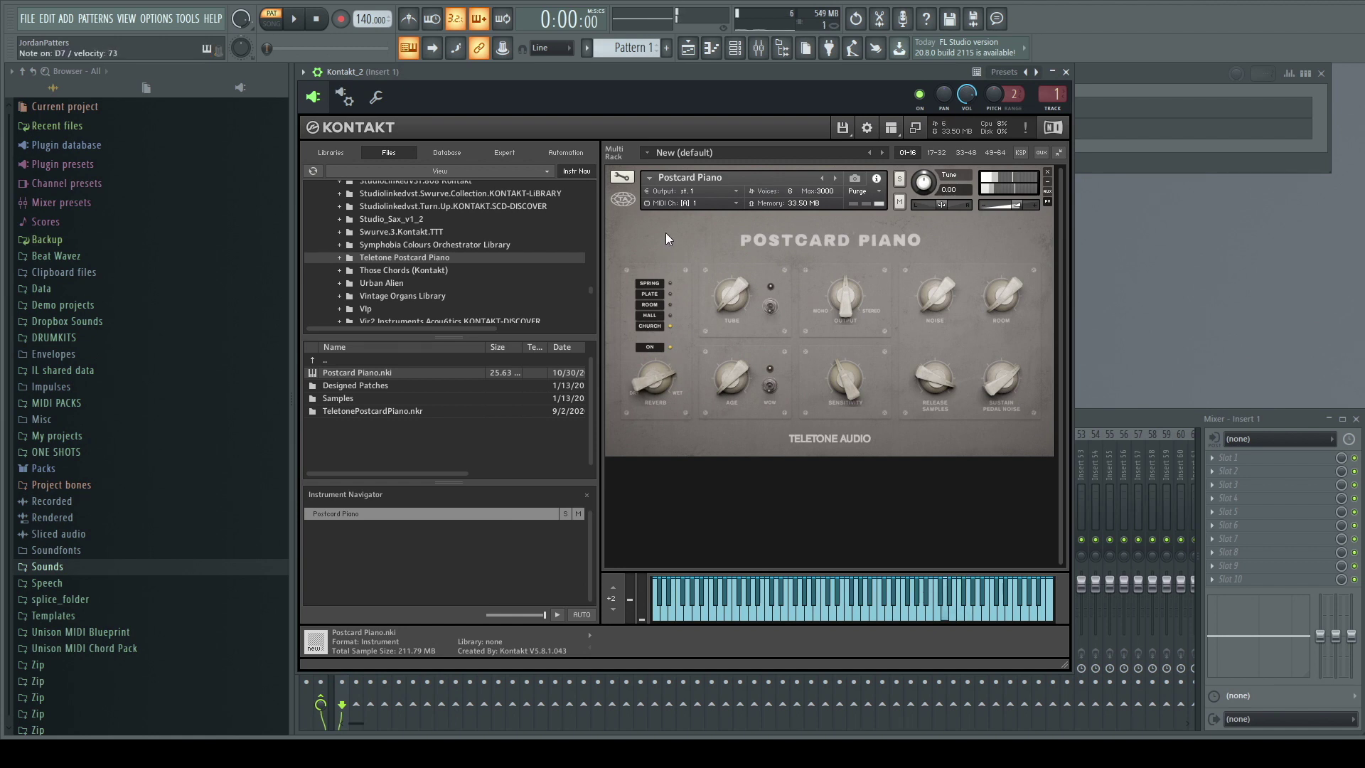
left_click(321, 716)
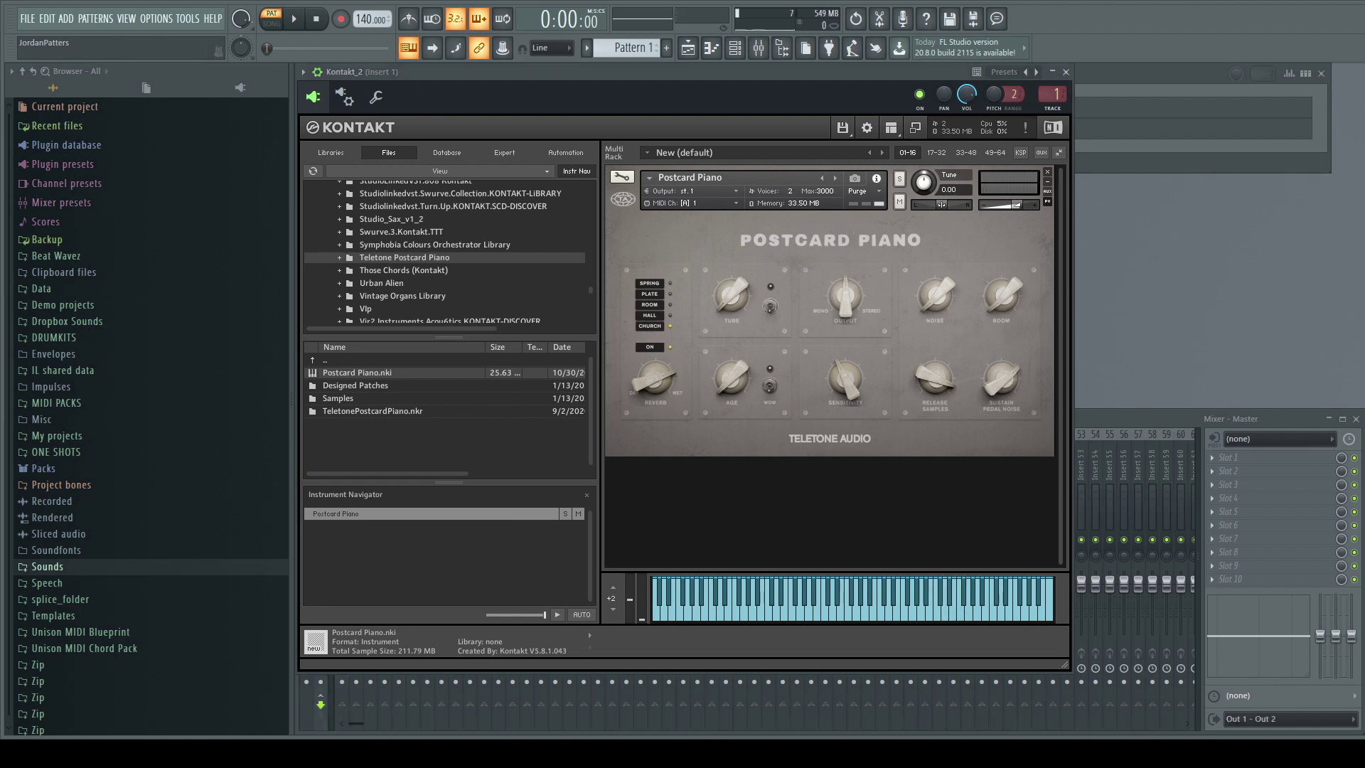
left_click(658, 315)
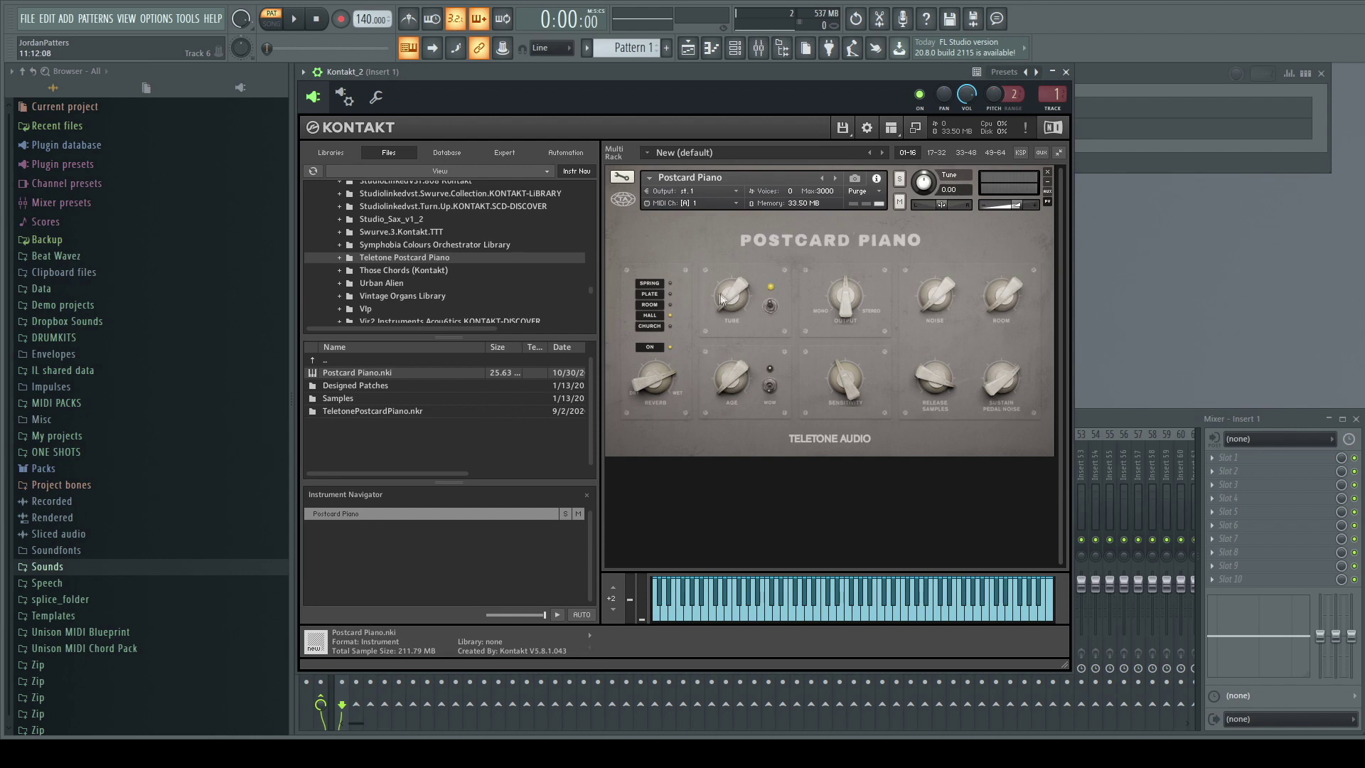
Raise the Postcard Piano's Tube amount, switch on the Age effect, and adjust the Age amount.
left_click_drag(728, 295, 754, 182)
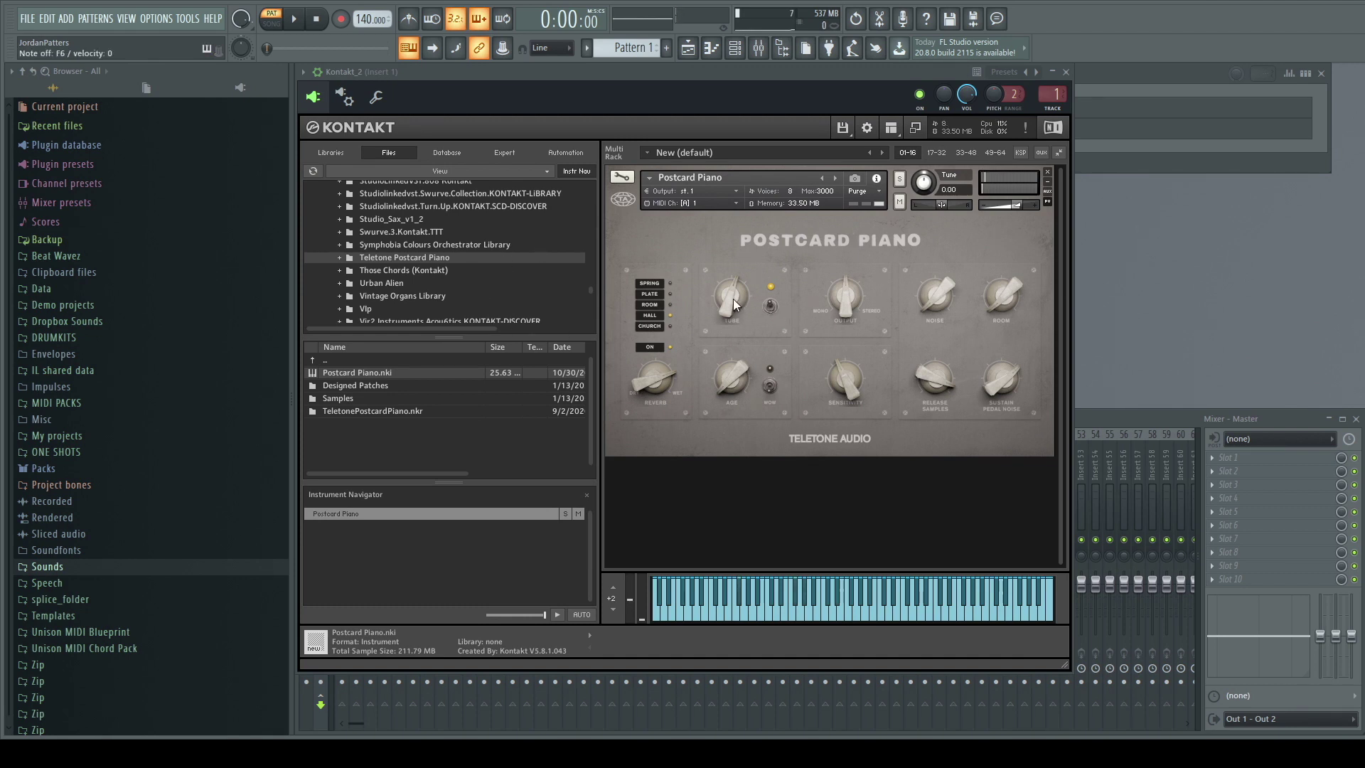
left_click_drag(732, 299, 723, 249)
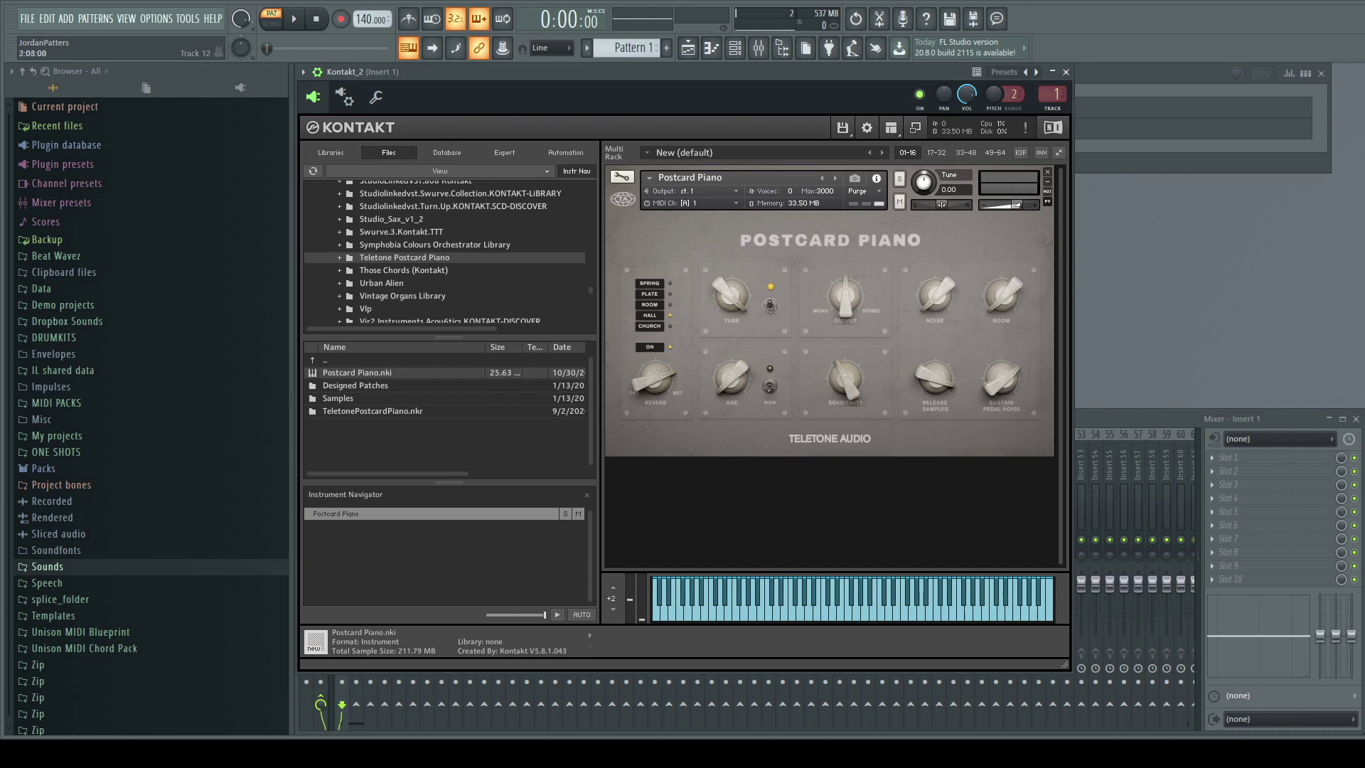
left_click_drag(731, 370, 763, 285)
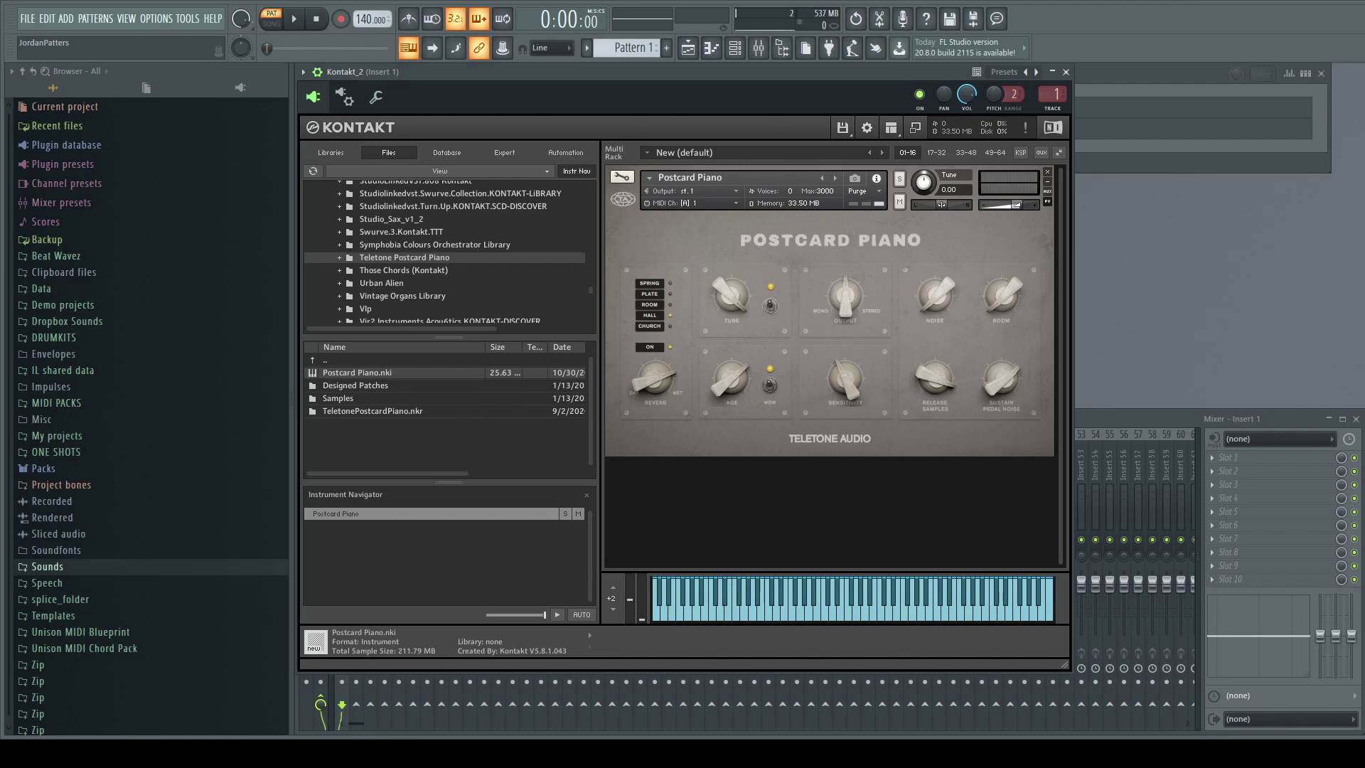
left_click(320, 713)
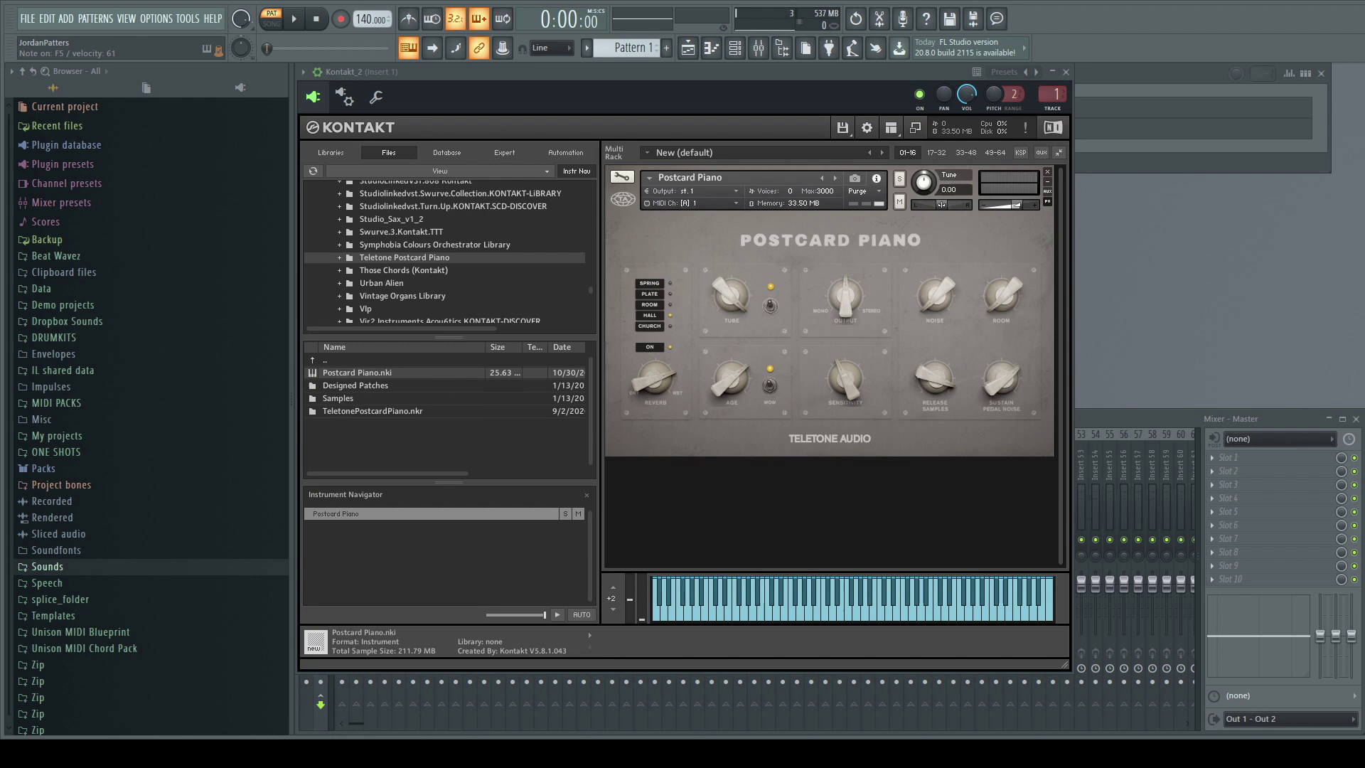
Adjust the Output balance between mono and stereo, and try several Sensitivity settings on the piano.
left_click_drag(847, 299, 868, 278)
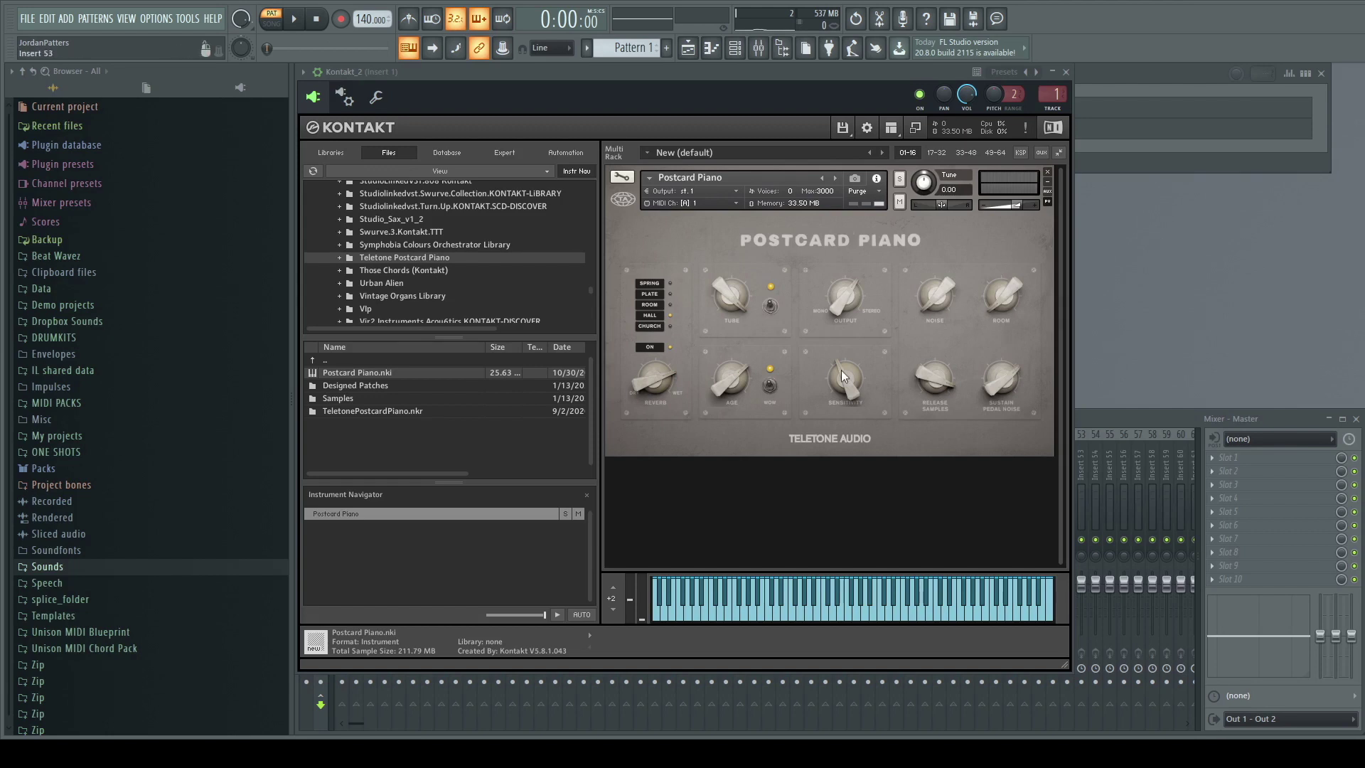
left_click_drag(842, 370, 851, 436)
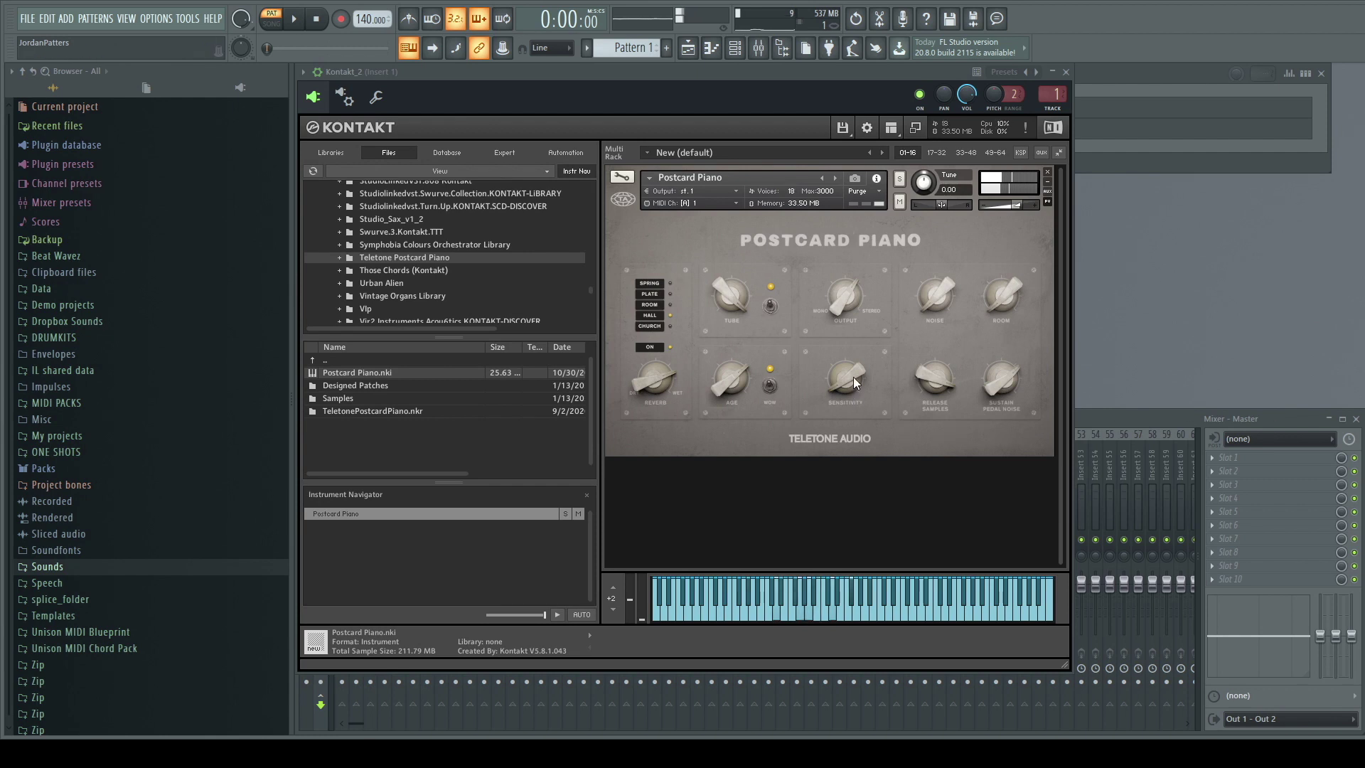
left_click_drag(853, 377, 872, 240)
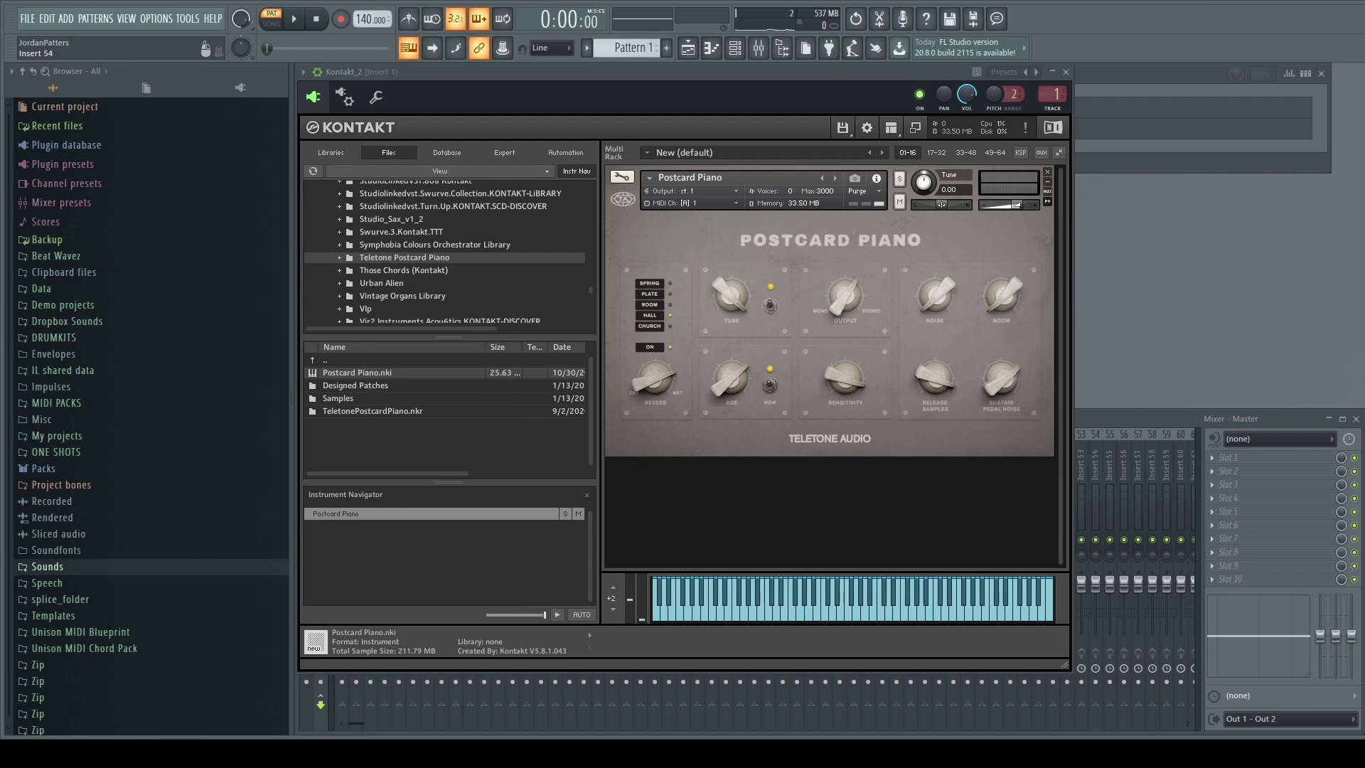
left_click_drag(853, 375, 886, 475)
Adjust the Postcard Piano's Noise level and increase its Age amount slightly.
left_click_drag(942, 306, 943, 174)
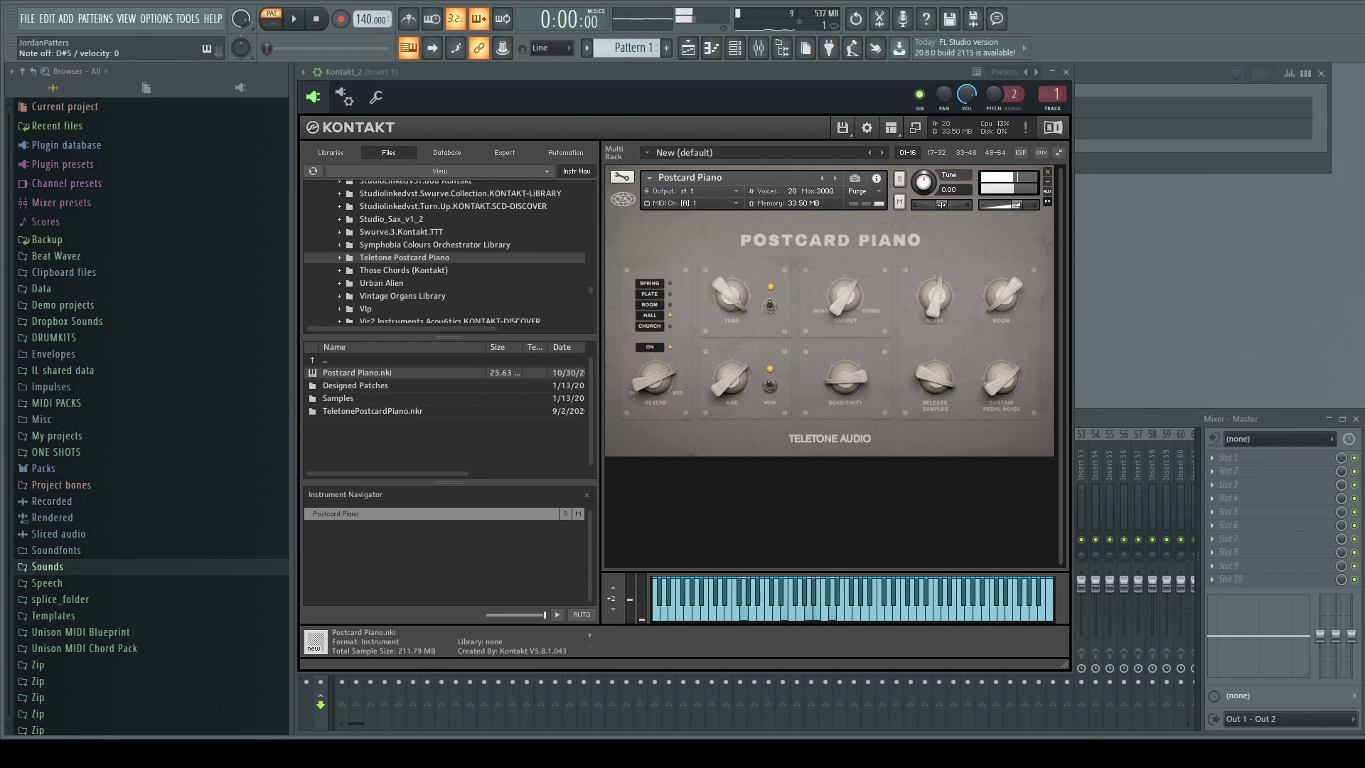
left_click_drag(740, 378, 737, 345)
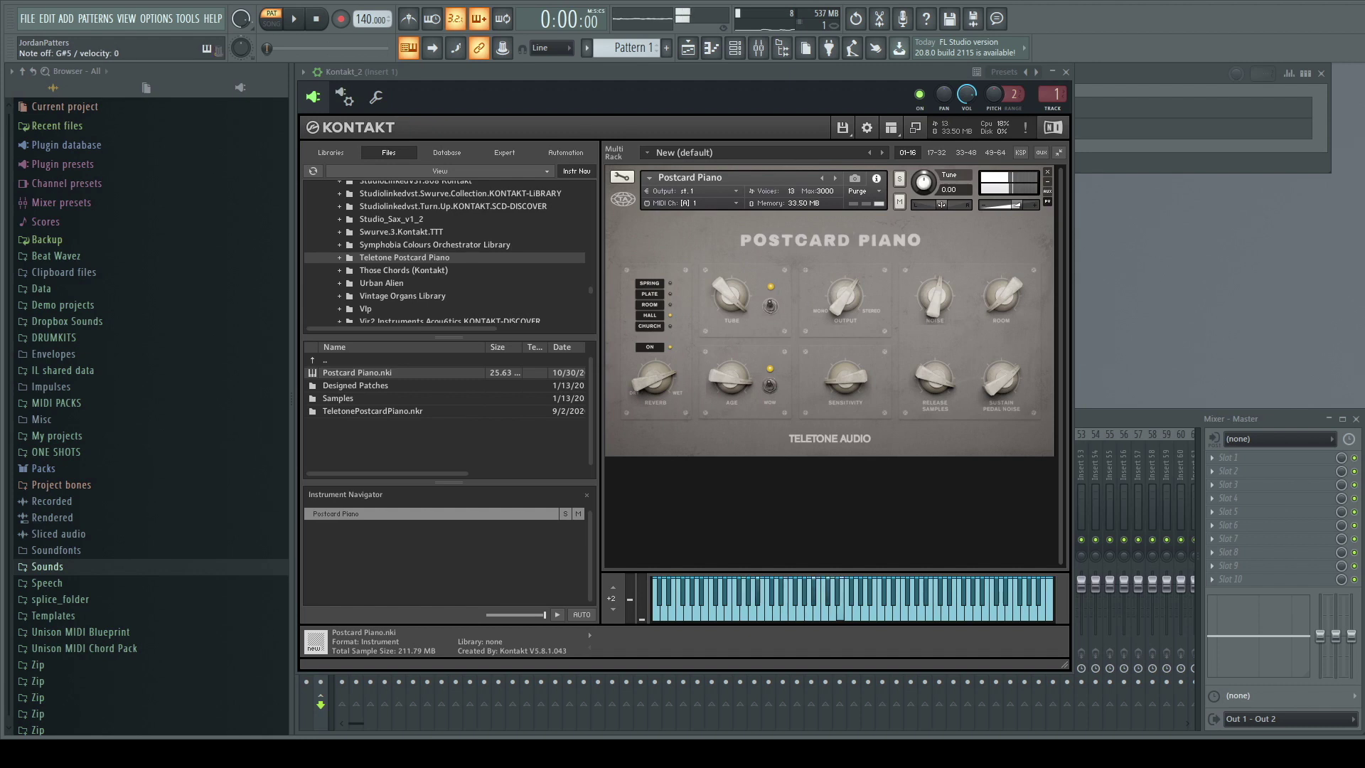
left_click_drag(937, 295, 937, 320)
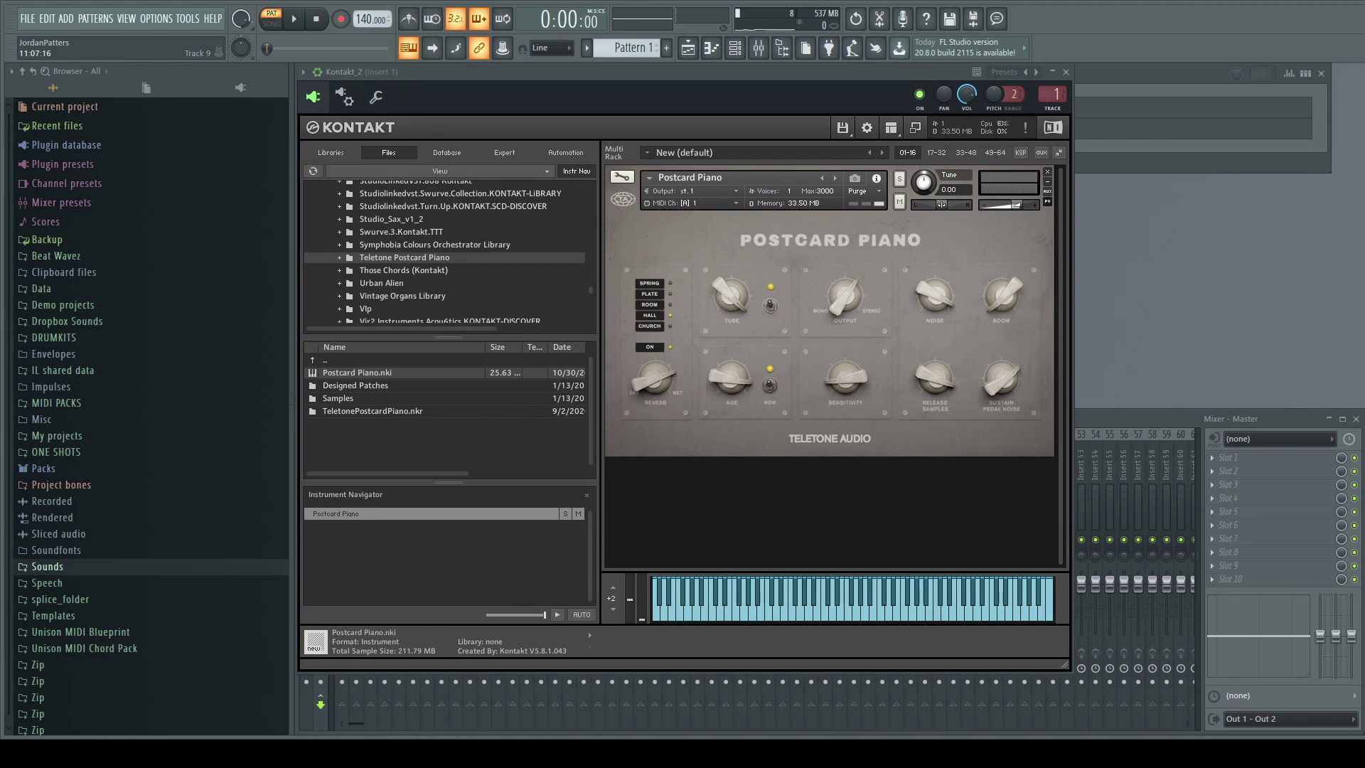
Try different Room levels on the piano, and raise its Sustain Pedal Noise and Release Samples levels.
left_click_drag(1003, 296, 1006, 132)
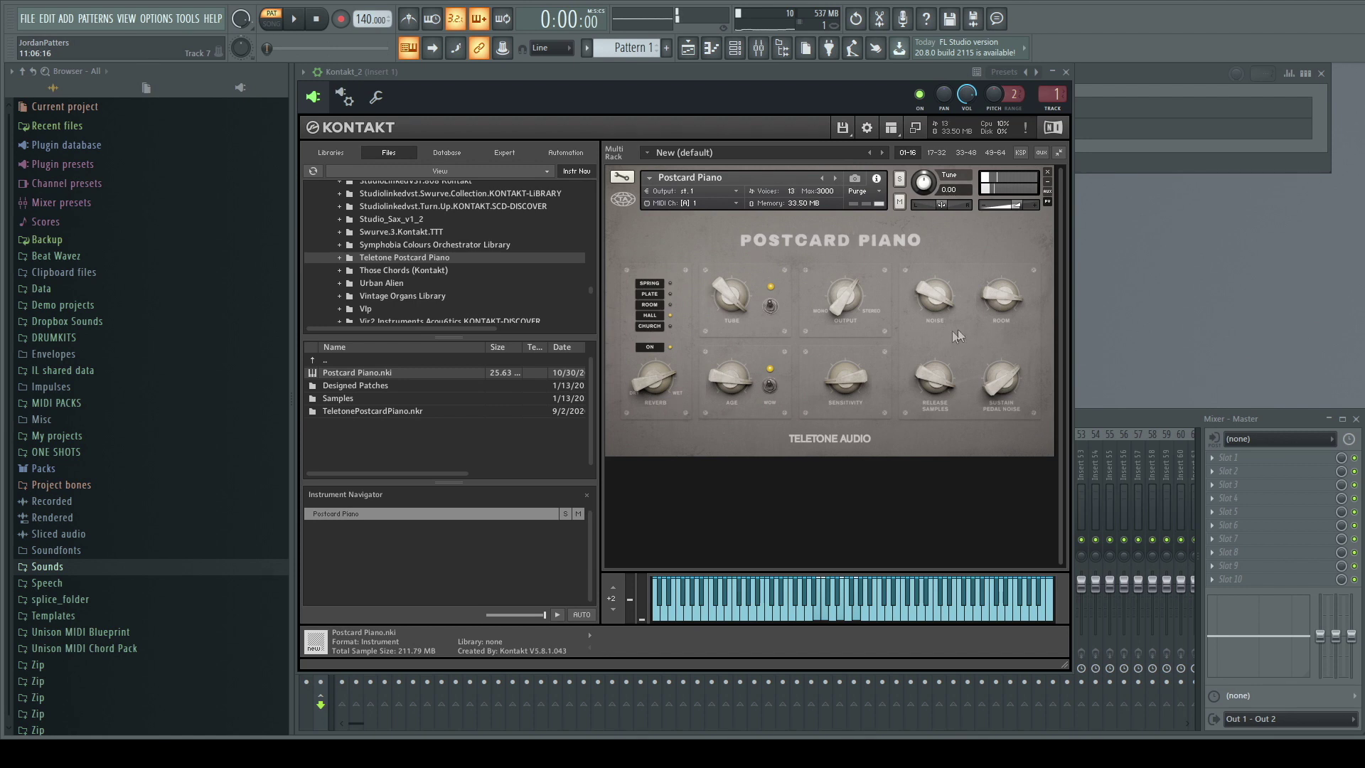
left_click_drag(1001, 297, 1001, 251)
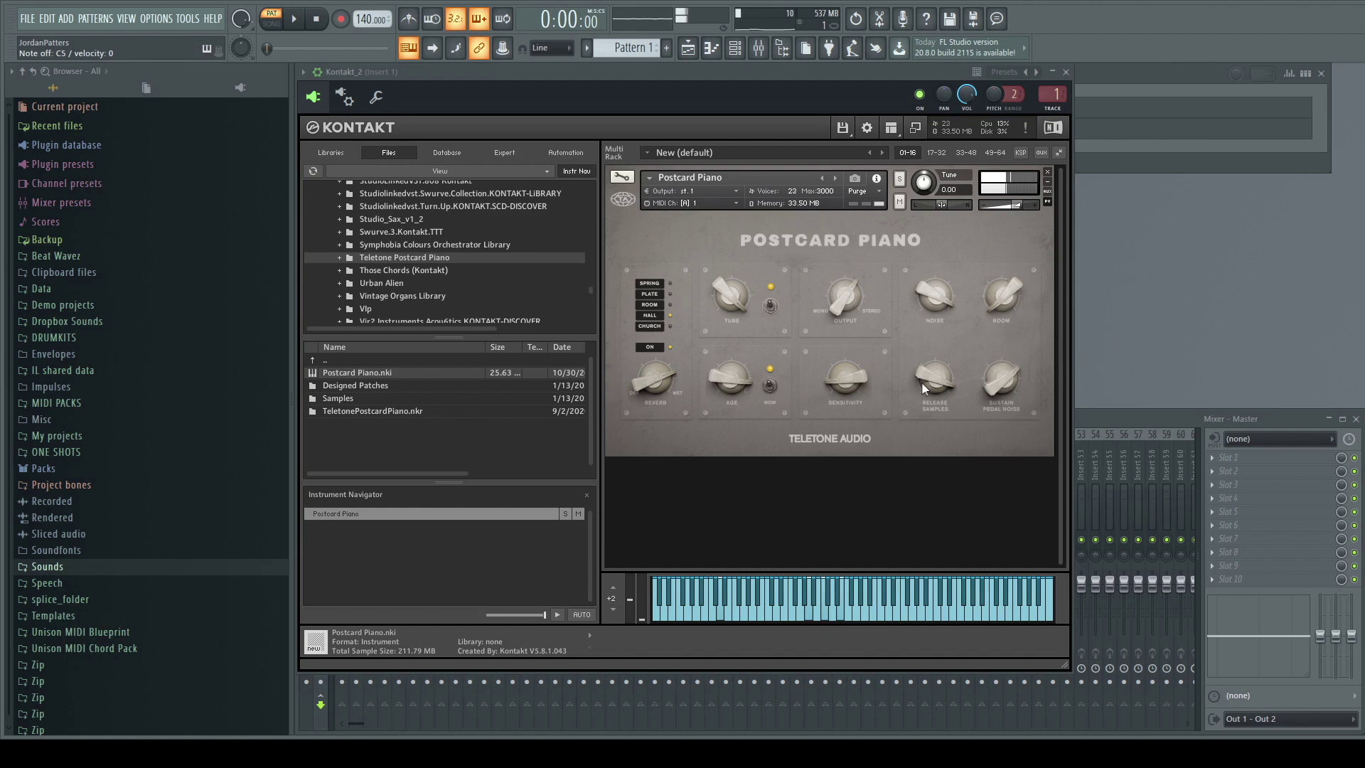
left_click_drag(995, 382, 995, 345)
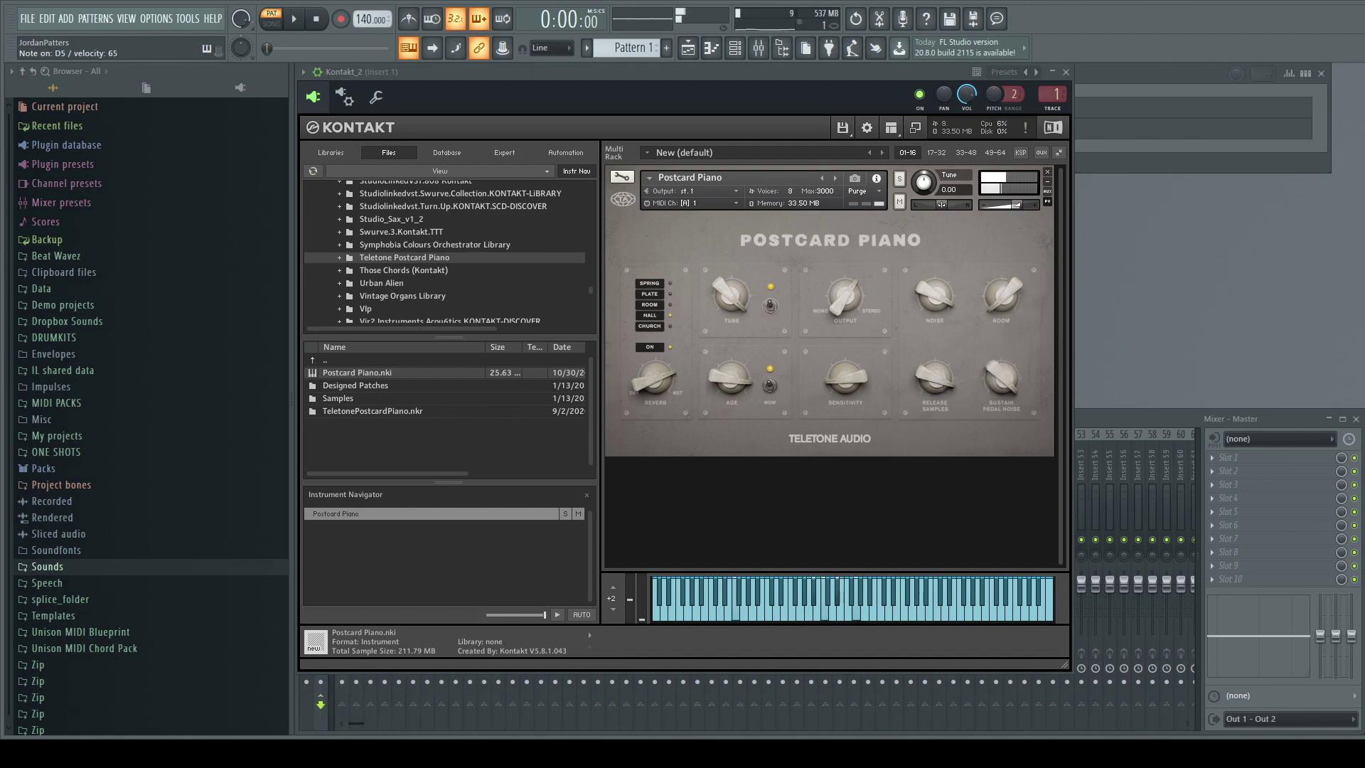
left_click_drag(937, 374, 937, 349)
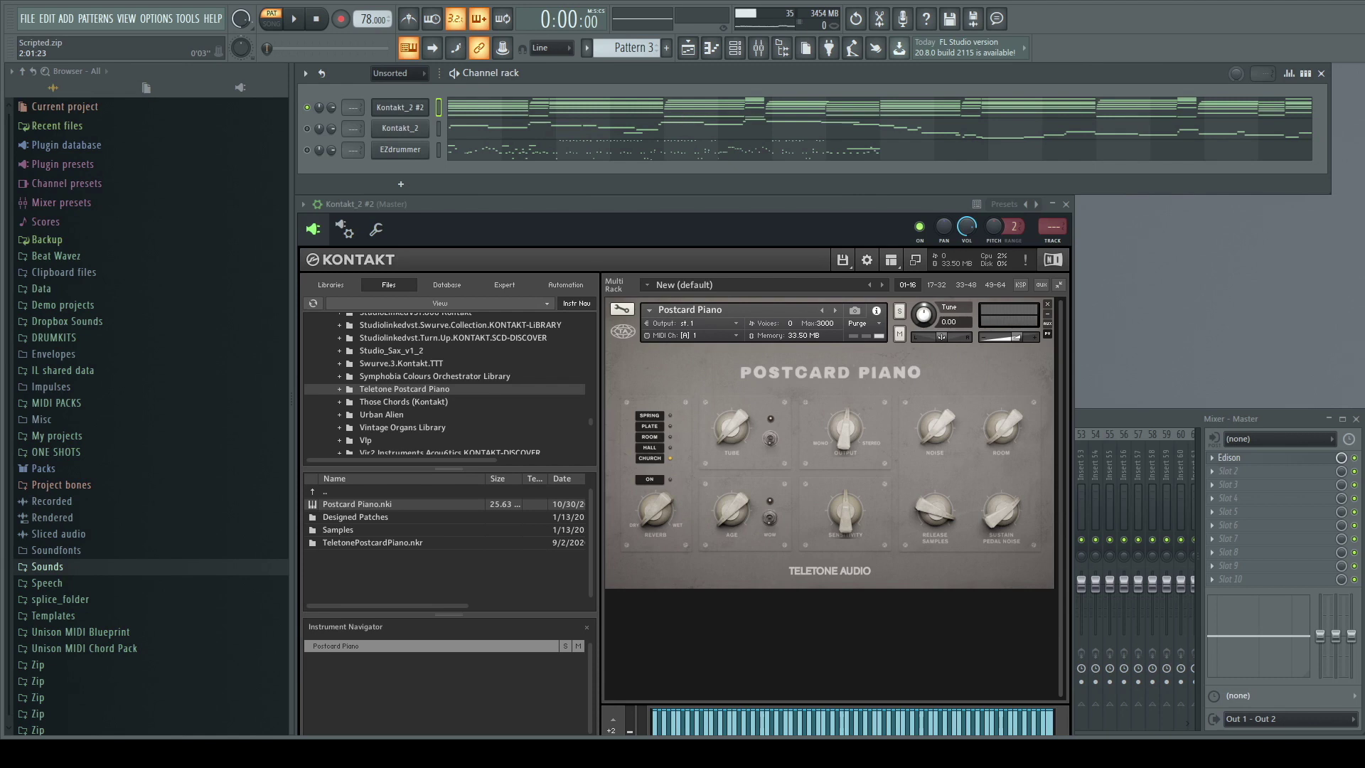
Play back the arrangement in song mode and stop it.
key("l")
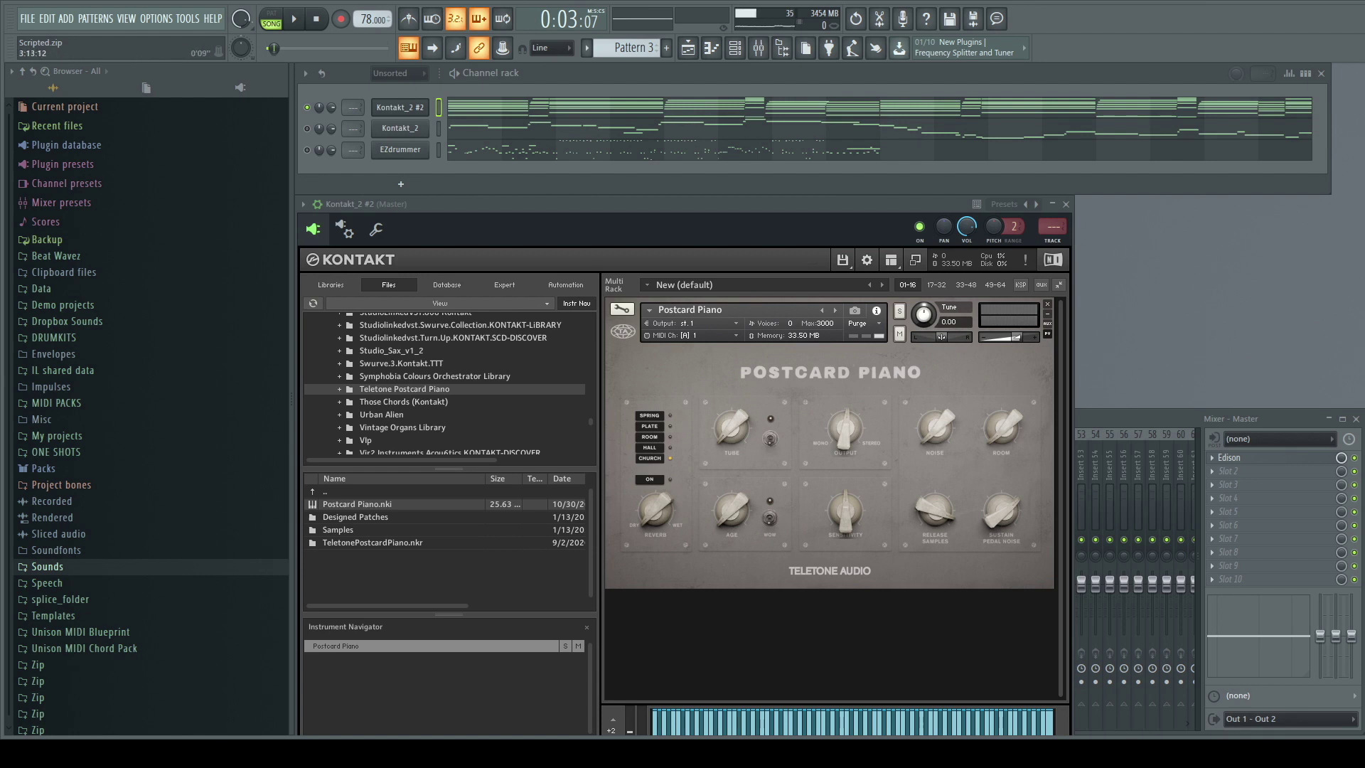
key("space")
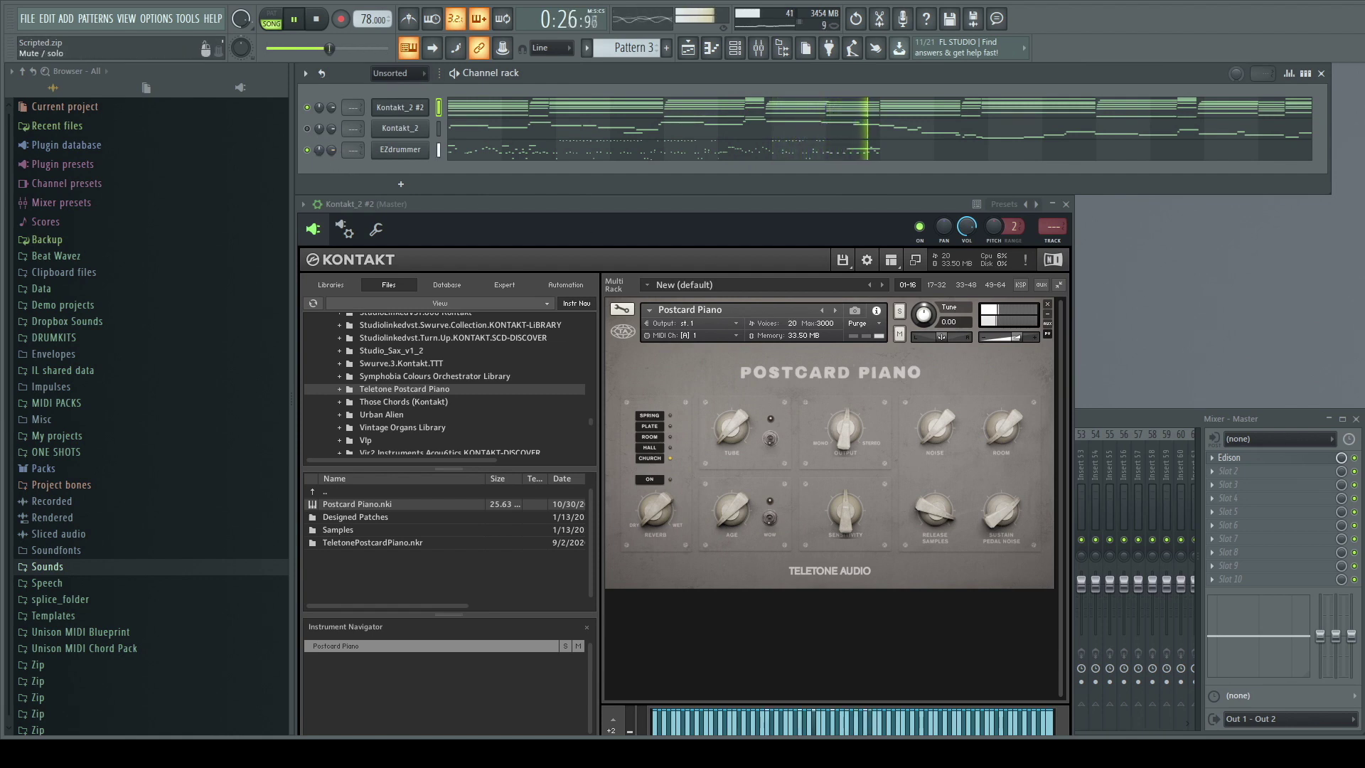
key("space")
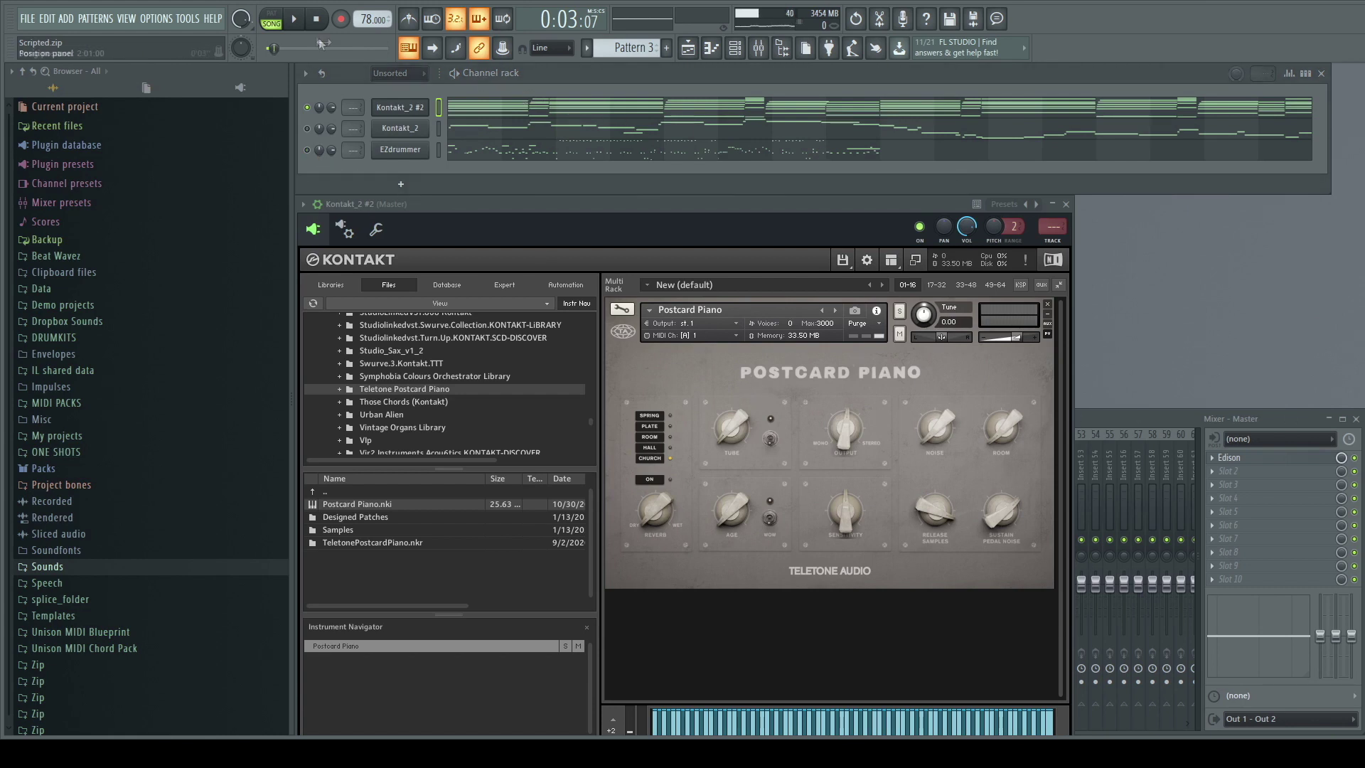
While Pattern 3 plays in pattern mode, switch on the piano's reverb, set its type to Church, and raise the amount.
left_click(282, 19)
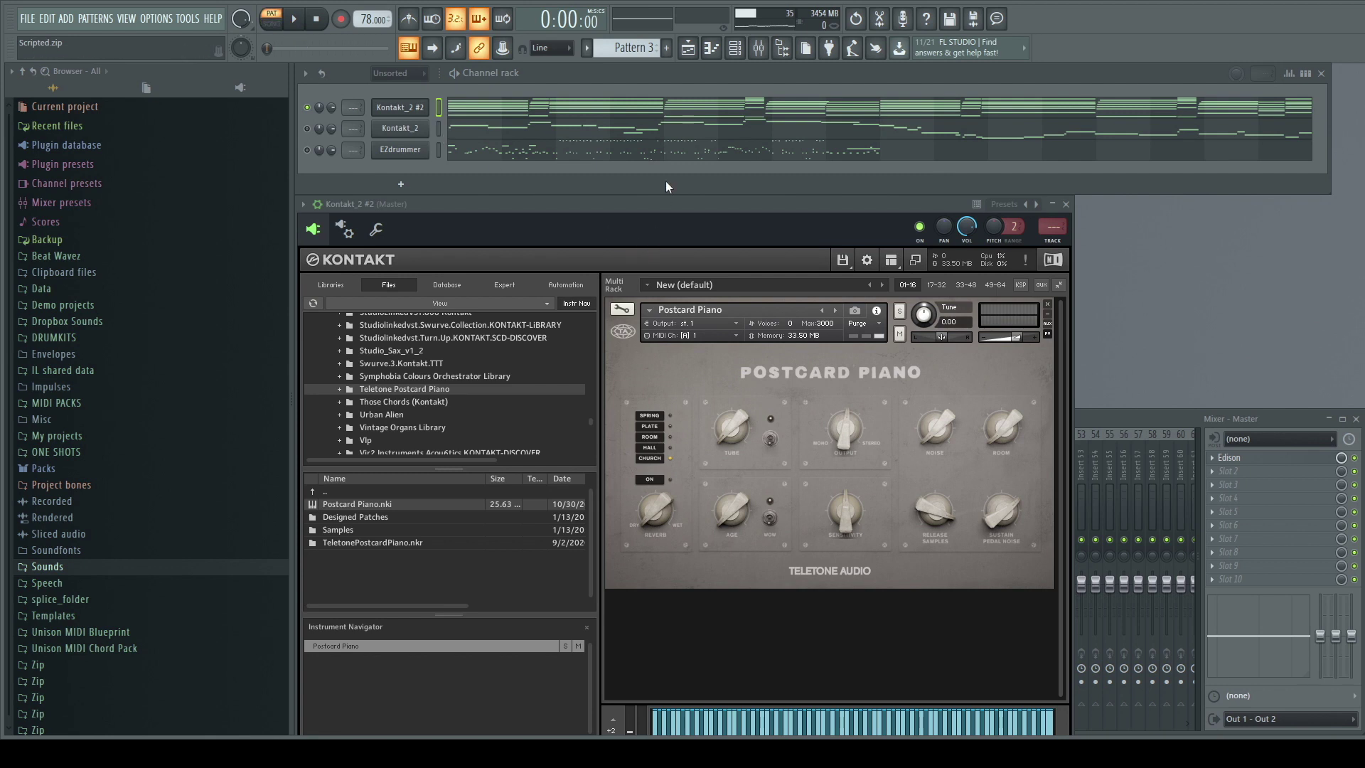
key("space")
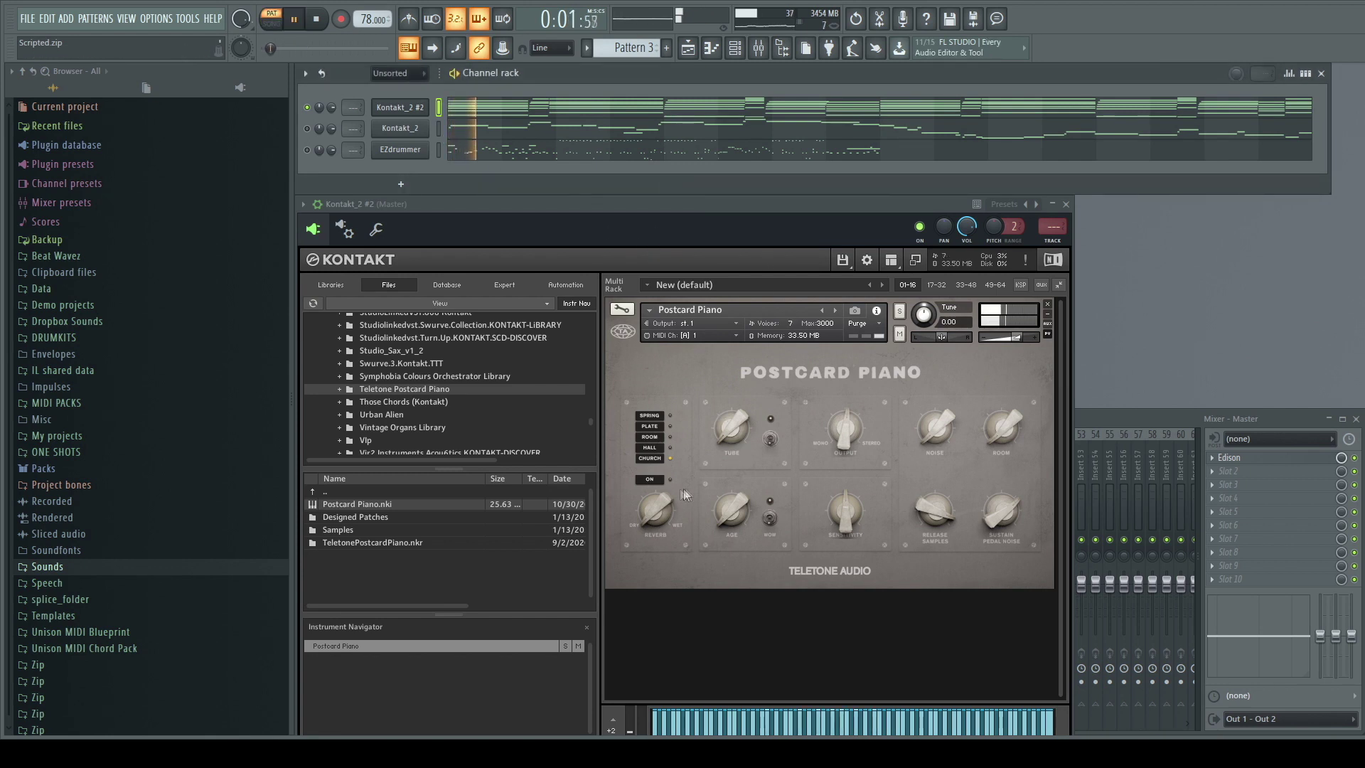
left_click(649, 479)
left_click(650, 437)
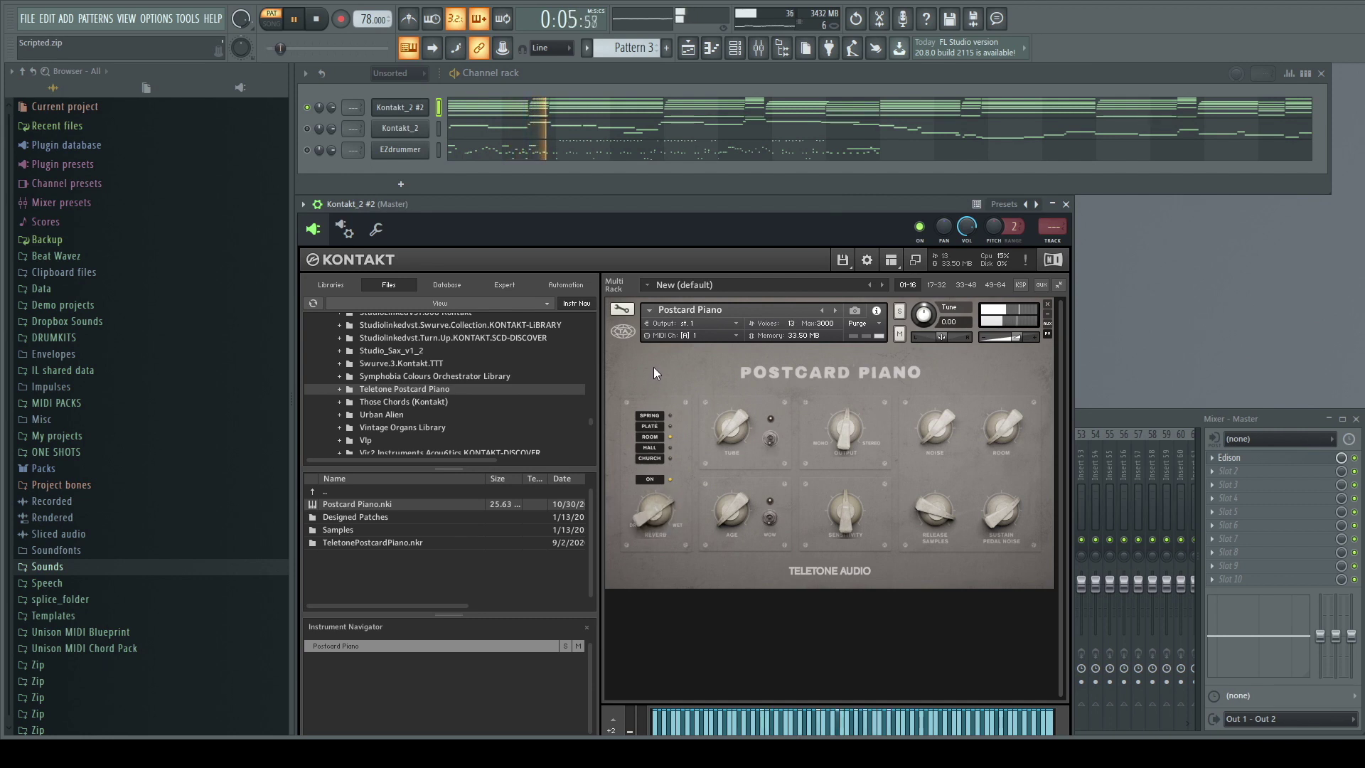
left_click(656, 424)
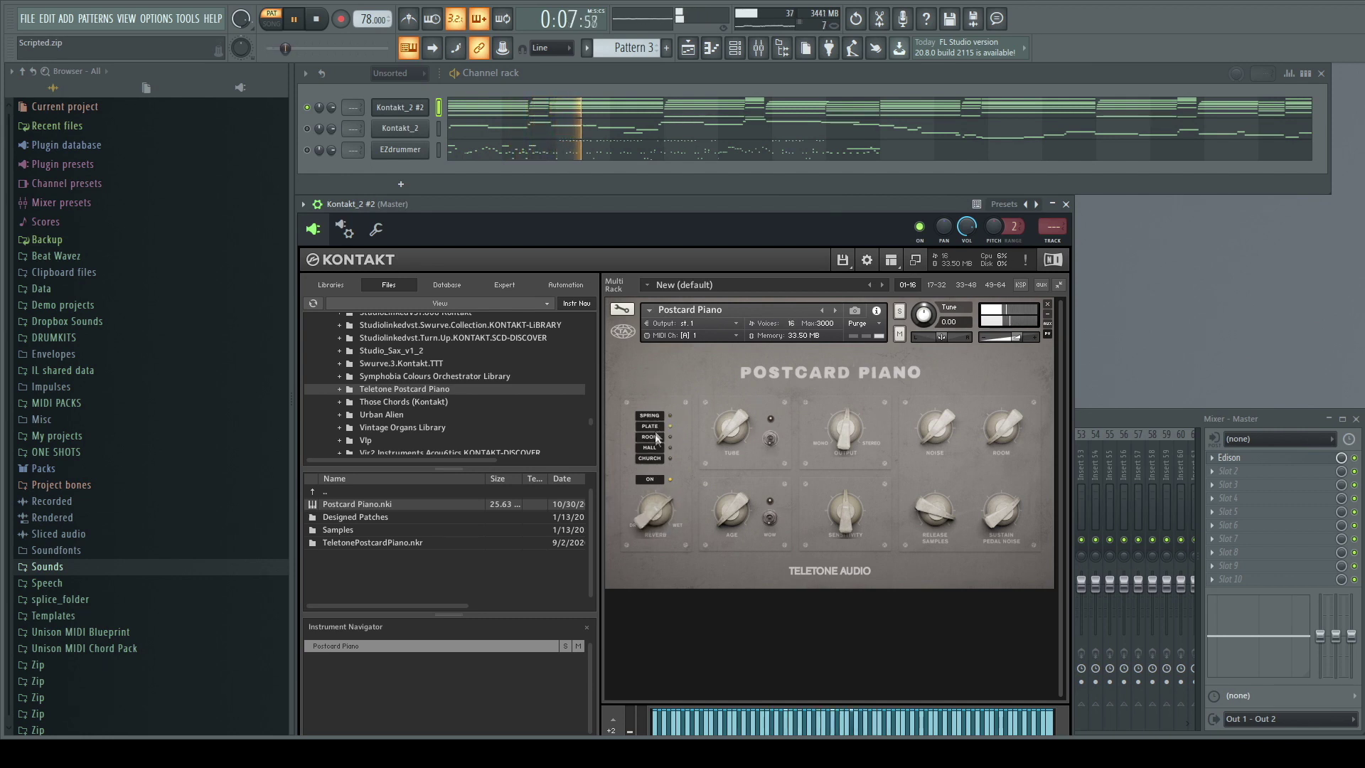
left_click(654, 458)
left_click_drag(656, 511, 651, 488)
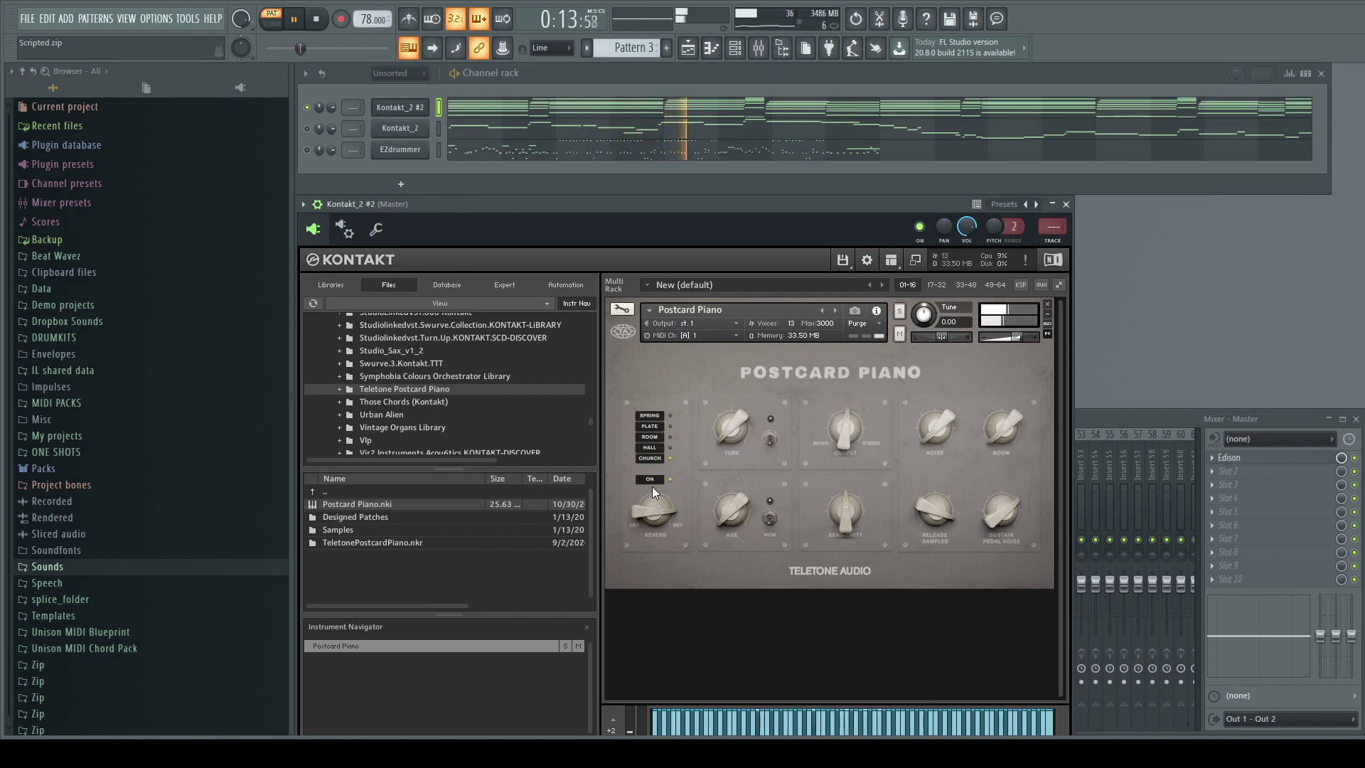
Switch on the piano's Tube and Age effects and adjust the amount of each while the pattern plays.
left_click(770, 437)
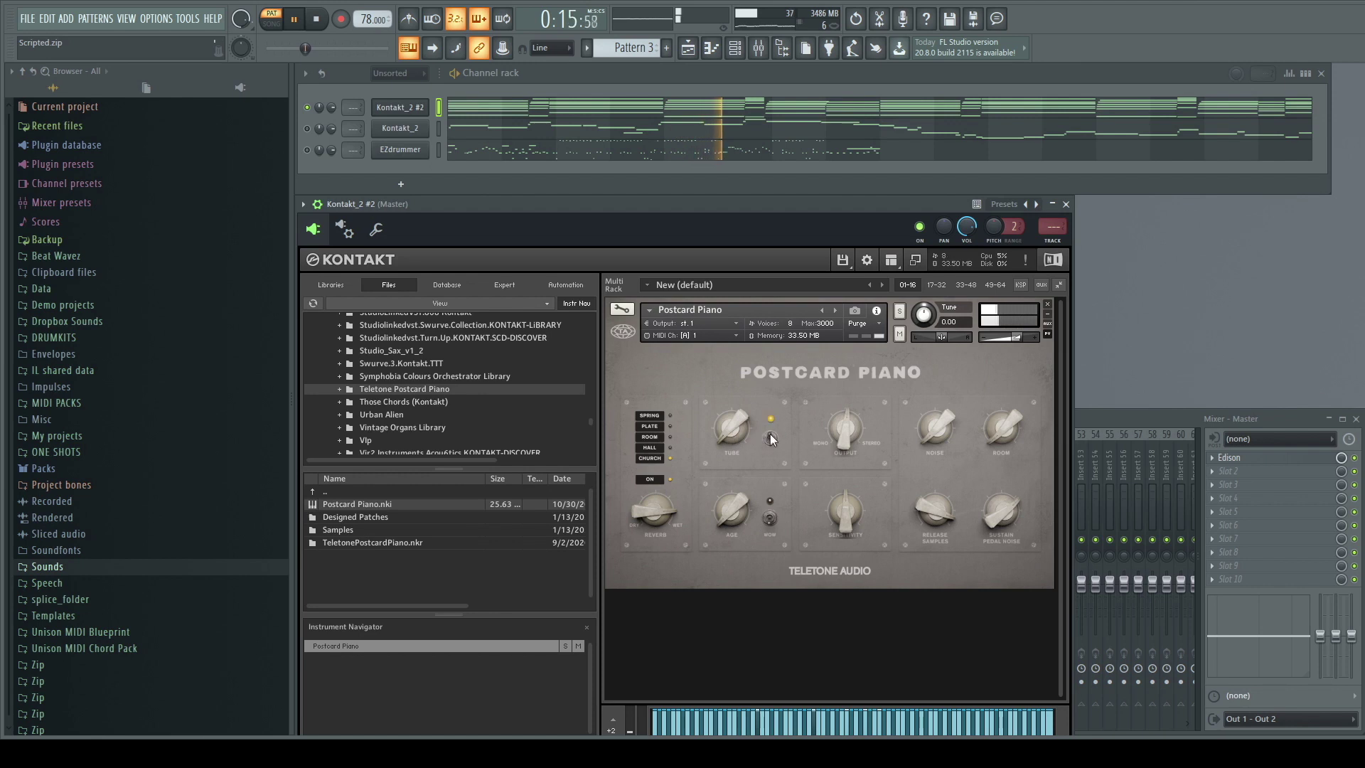
left_click_drag(719, 432, 717, 211)
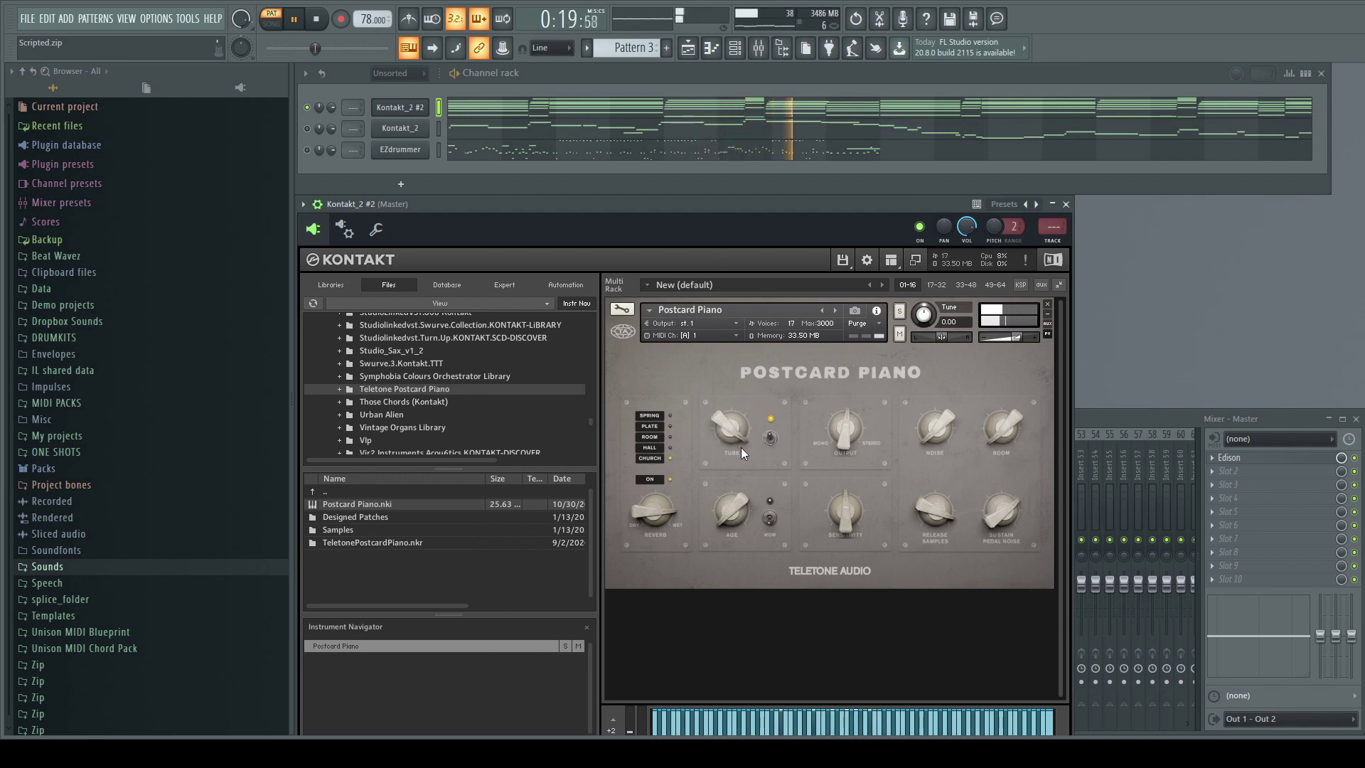
left_click_drag(741, 447, 742, 464)
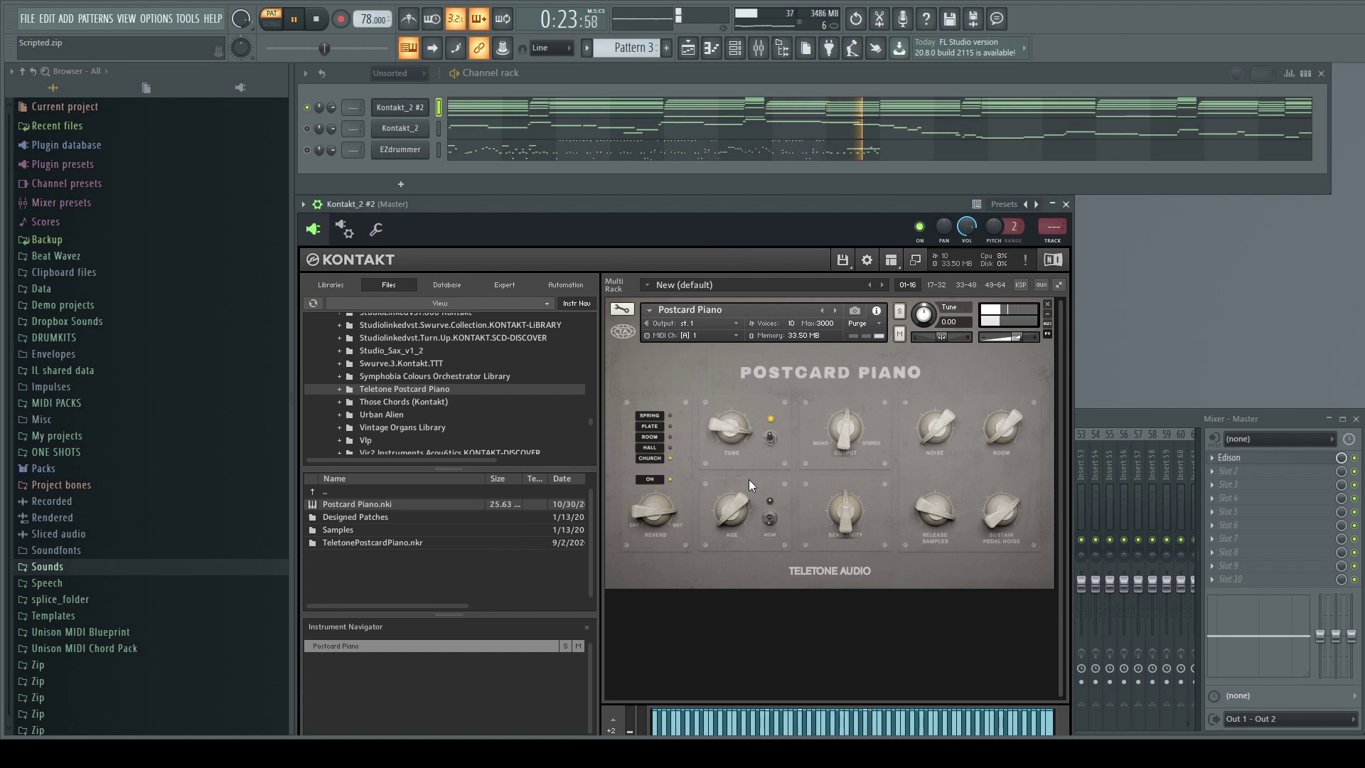
left_click(769, 521)
left_click_drag(728, 513, 744, 582)
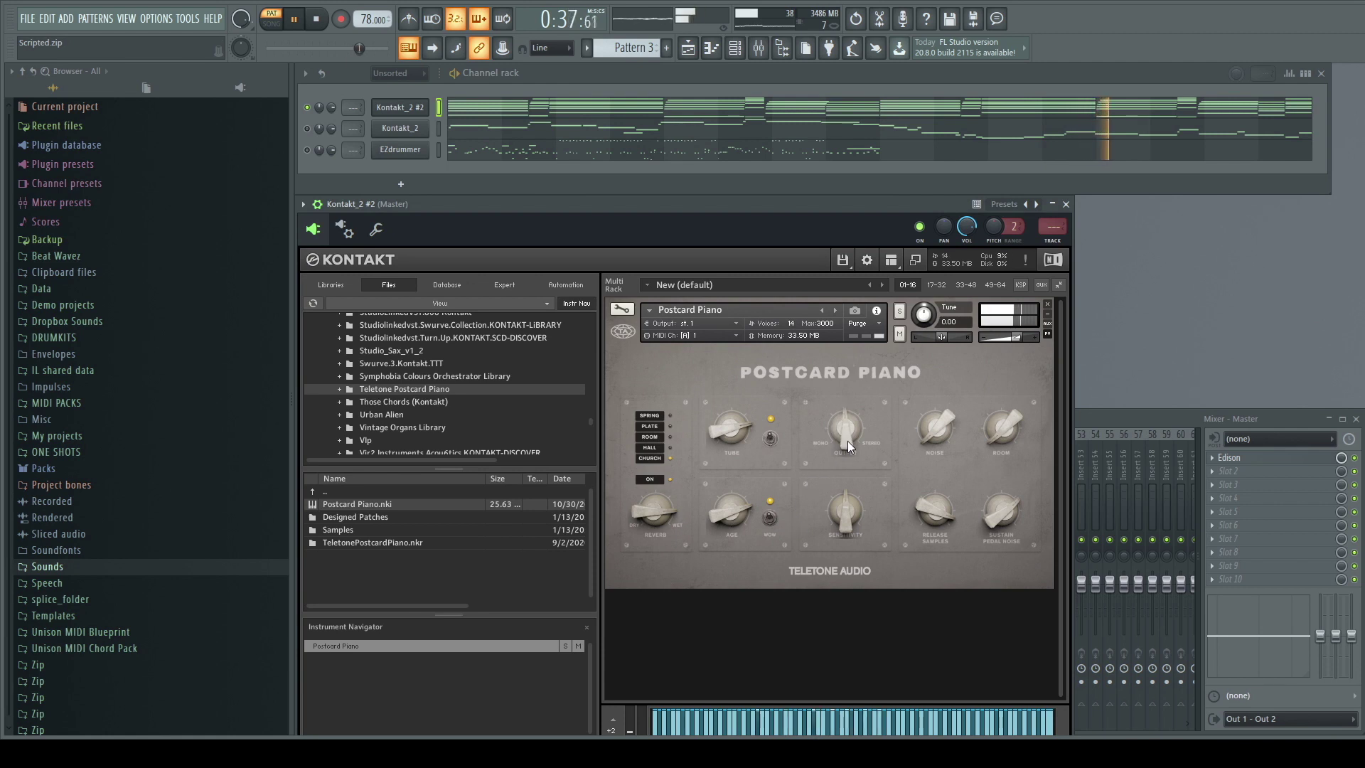
Shift the Output balance between mono and stereo, and slightly raise the Sensitivity and Noise levels.
left_click_drag(848, 443, 852, 454)
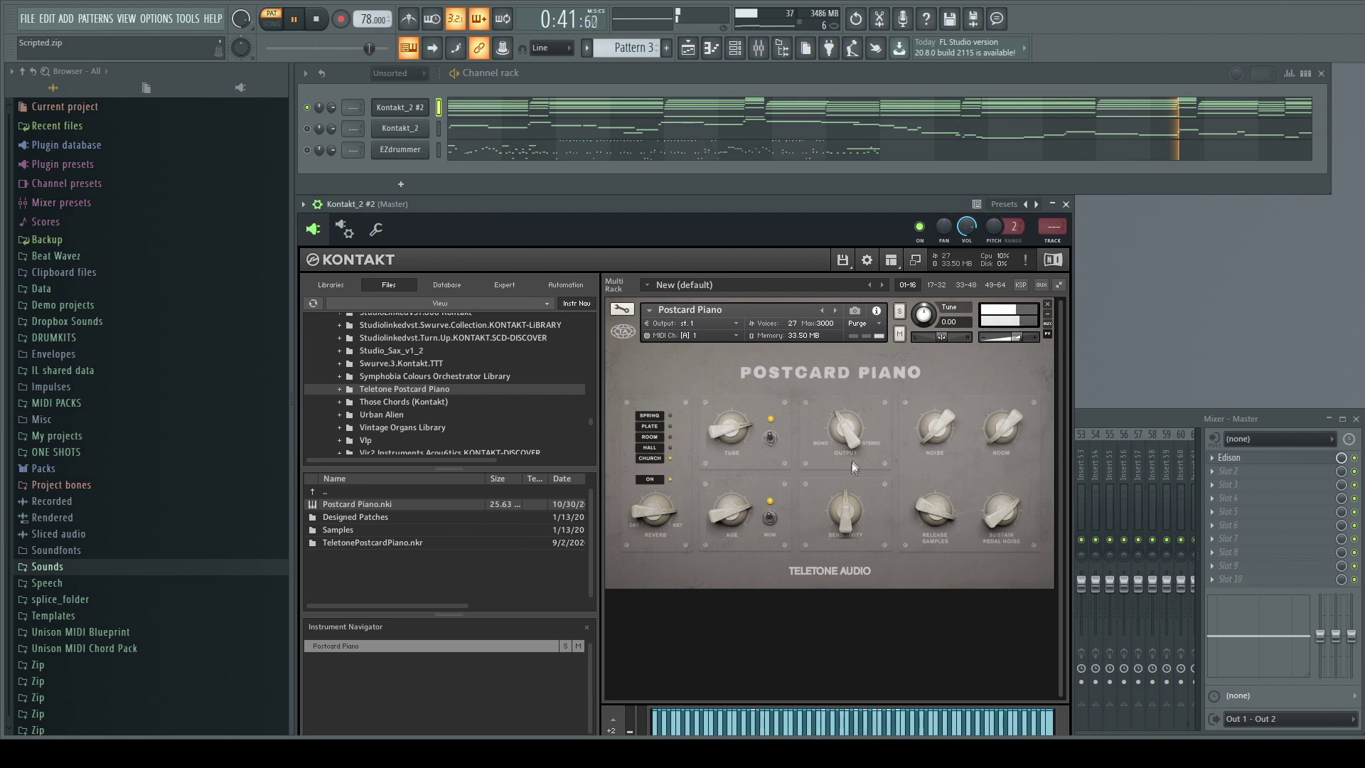
left_click_drag(844, 508, 843, 493)
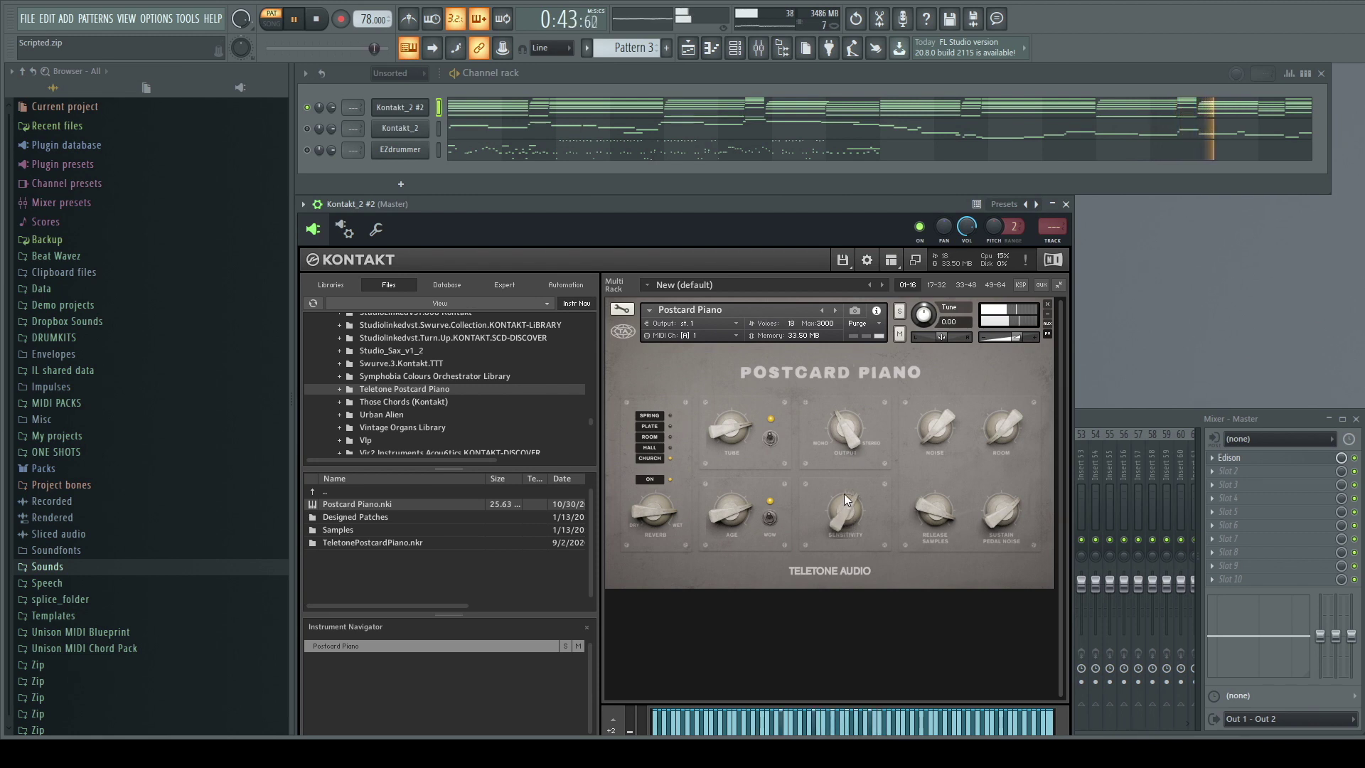
left_click_drag(935, 428, 937, 405)
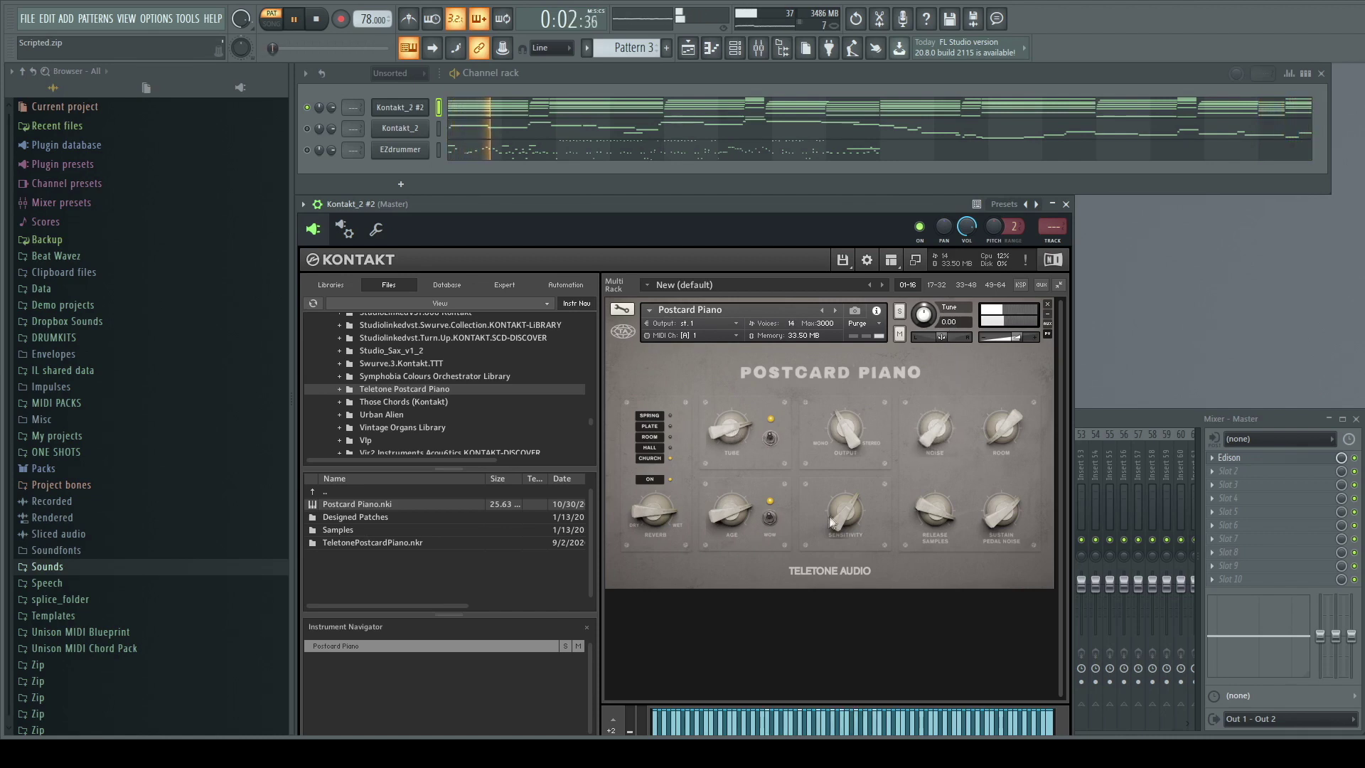
Fine-tune the piano's Sensitivity while the pattern plays, and stop the playback.
left_click_drag(840, 514, 850, 554)
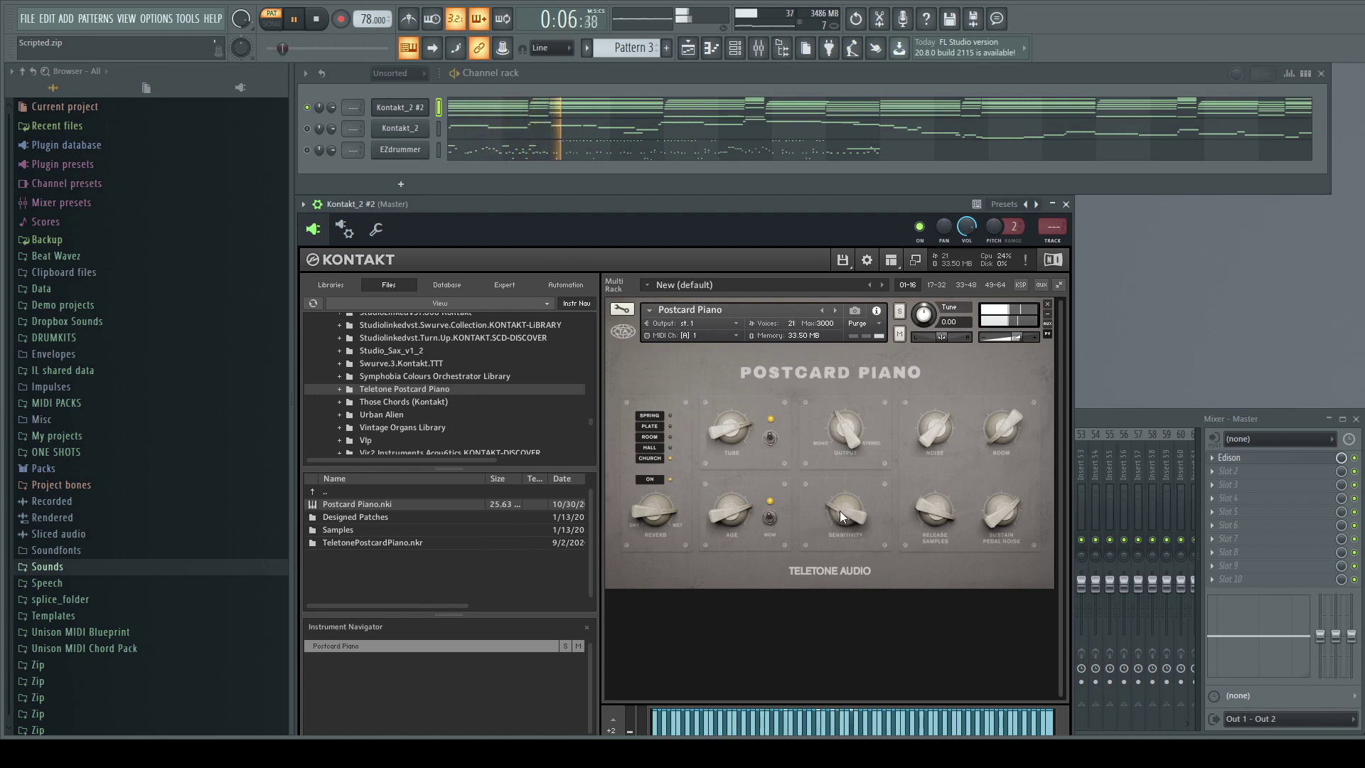
left_click_drag(839, 511, 840, 505)
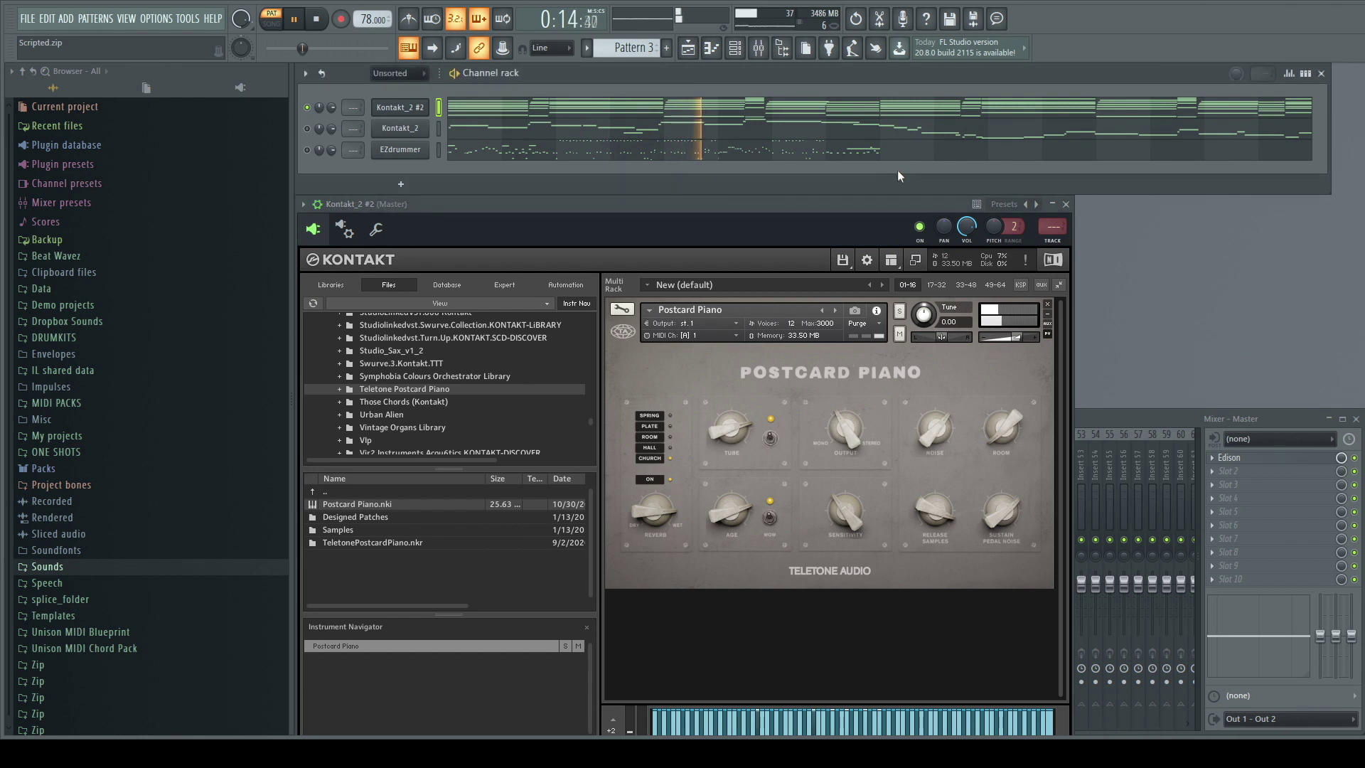
key("space")
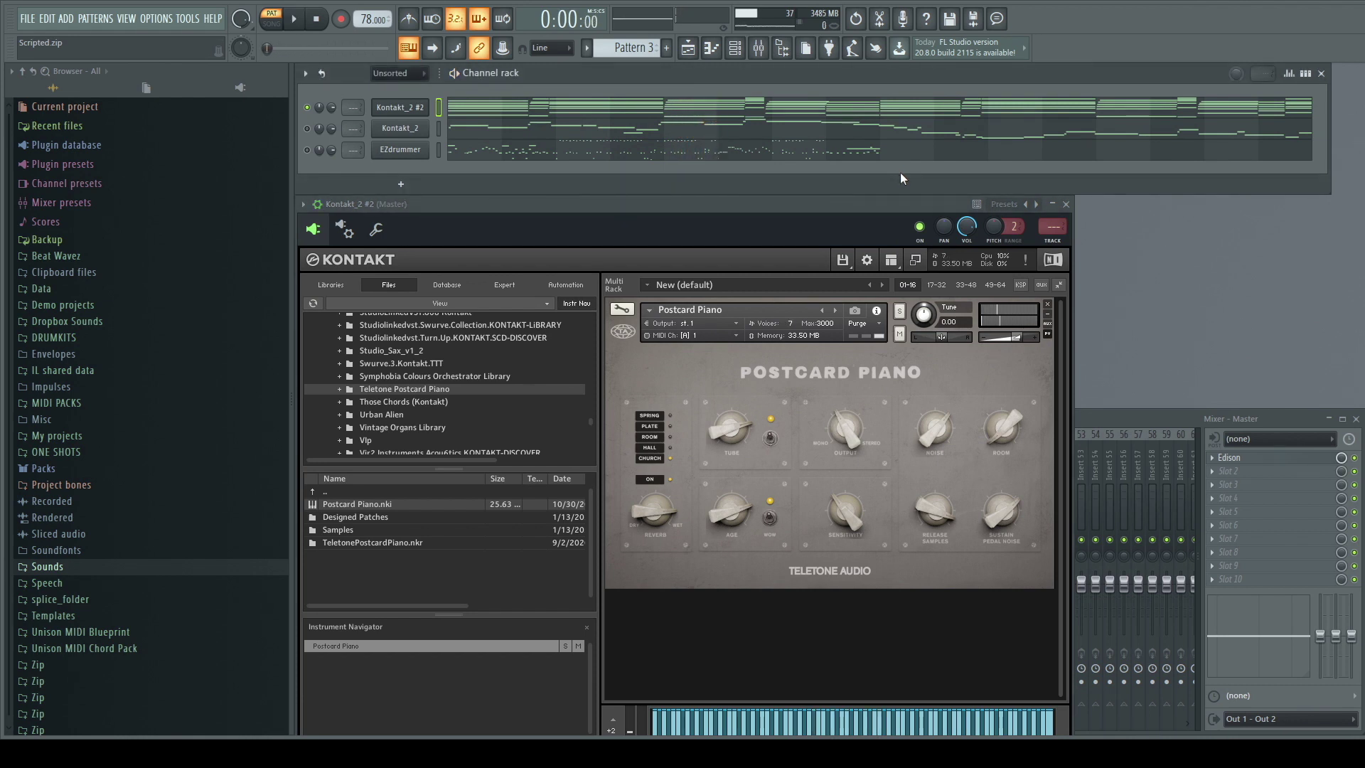